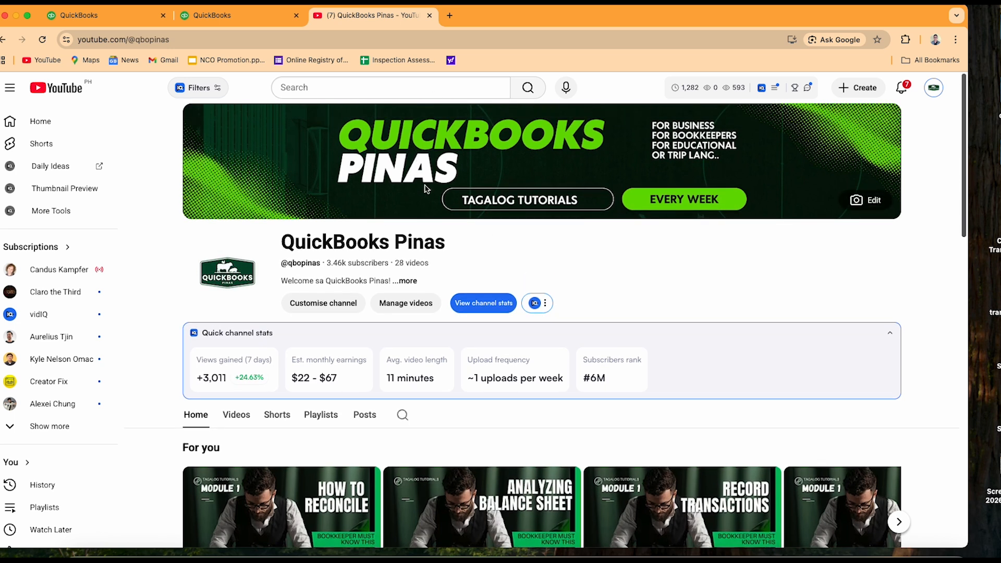
Open the playlists of the QuickBooks Pinas channel and play the Module 2 playlist
mouse_move(964, 219)
left_mouse_down()
mouse_move(965, 232)
mouse_move(964, 223)
left_mouse_up()
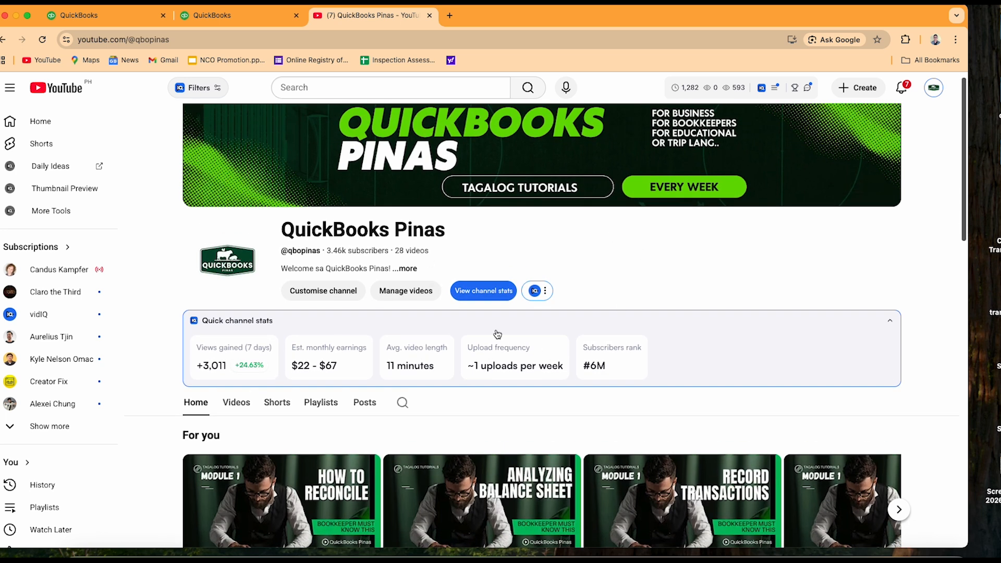
left_click(317, 407)
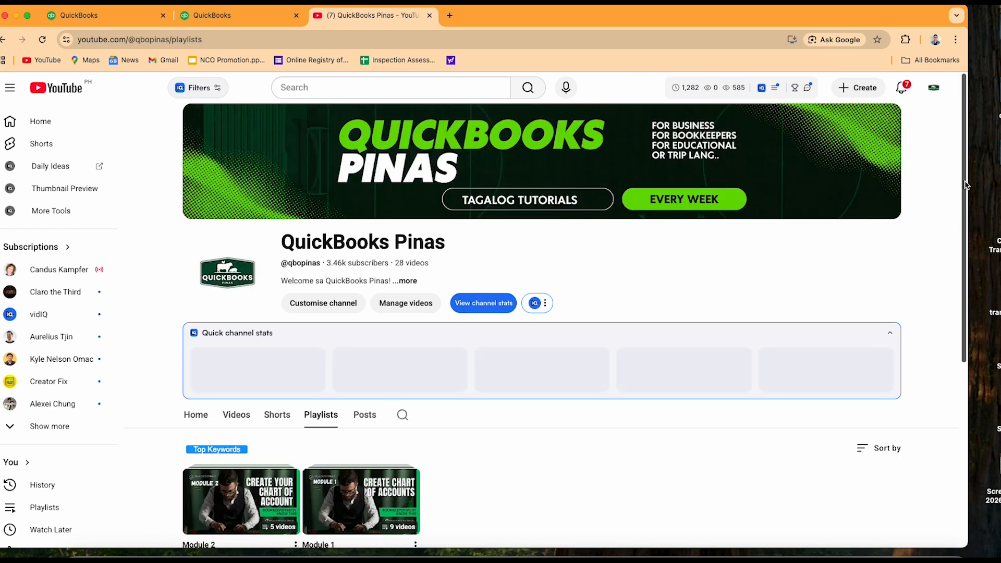
scroll(964, 165, "down", 2)
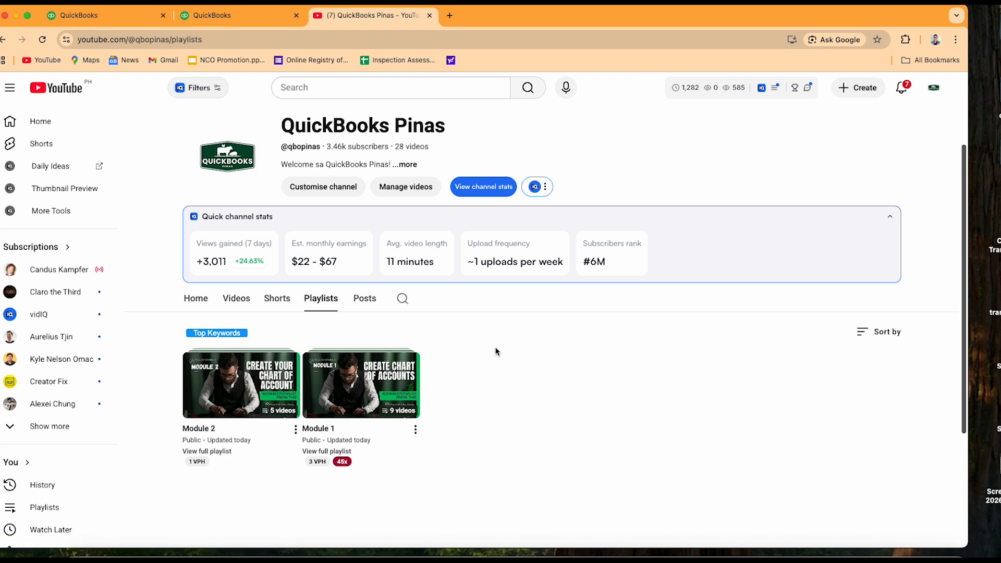
left_click(228, 386)
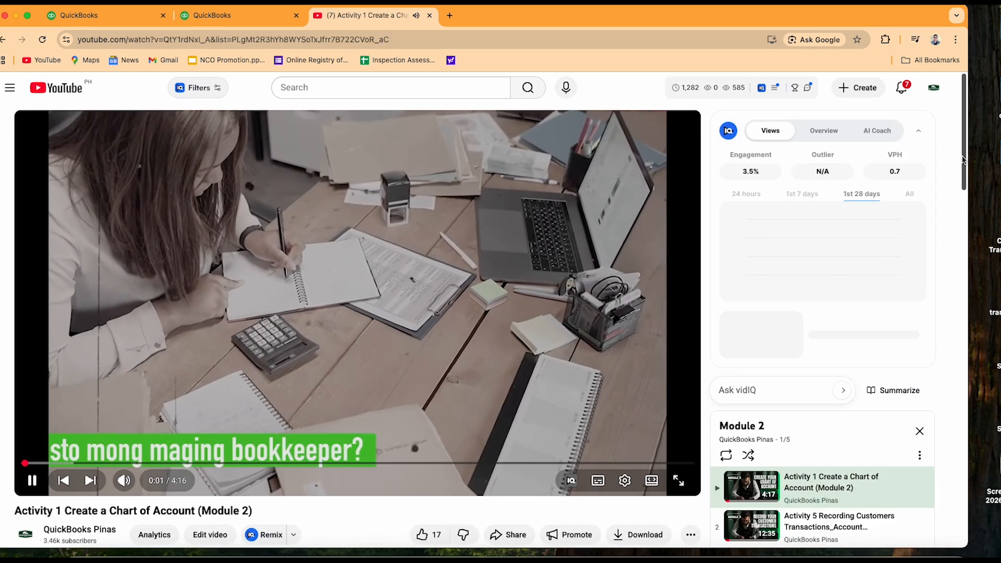
Review the description and comments under the Module 2 chart of account video, and return to the player
left_click_drag(963, 159, 971, 224)
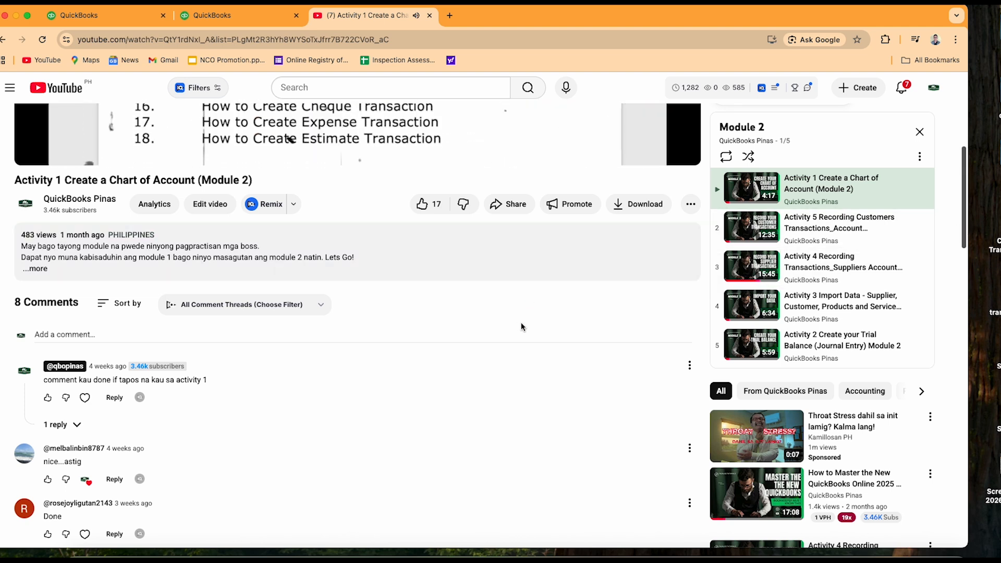
scroll(523, 326, "up", 1)
scroll(306, 398, "down", 6)
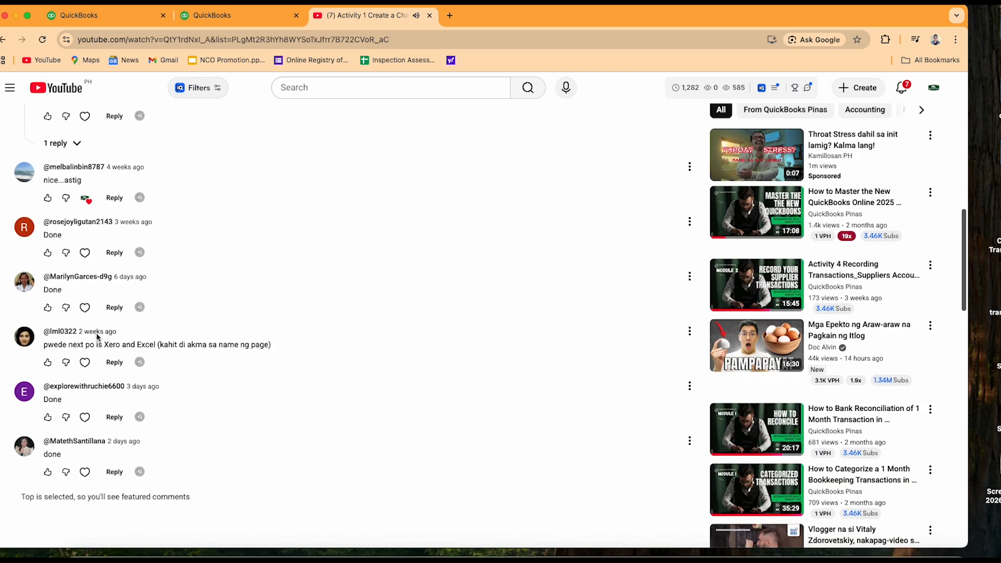
scroll(73, 315, "up", 1)
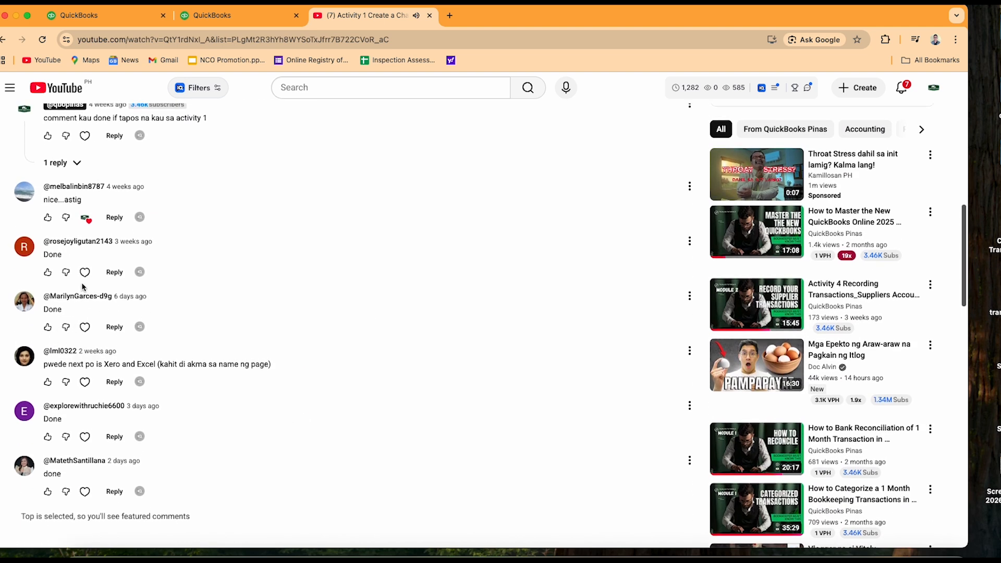
scroll(87, 319, "up", 3)
scroll(105, 329, "down", 4)
scroll(156, 334, "up", 6)
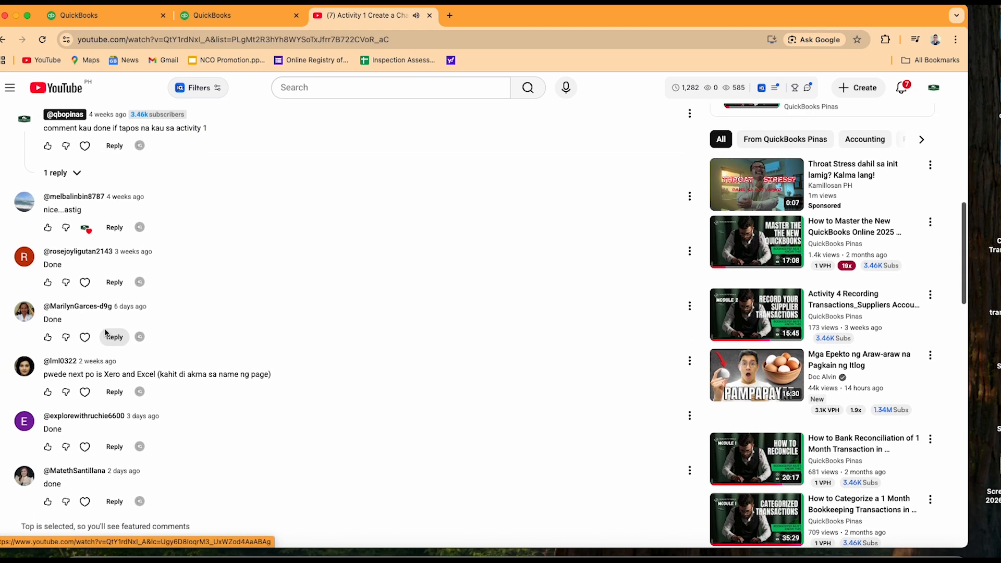
scroll(103, 362, "up", 1)
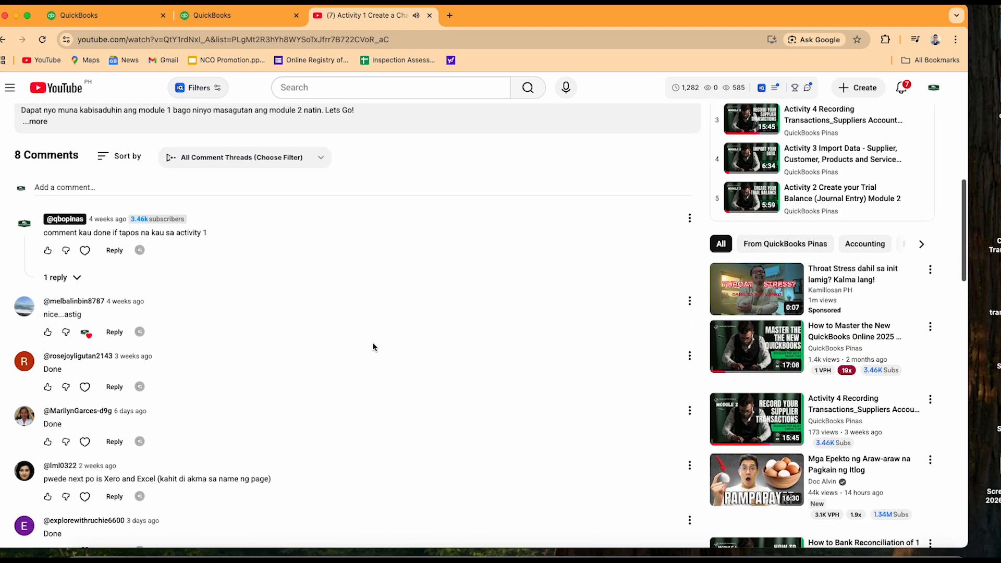
scroll(401, 351, "up", 12)
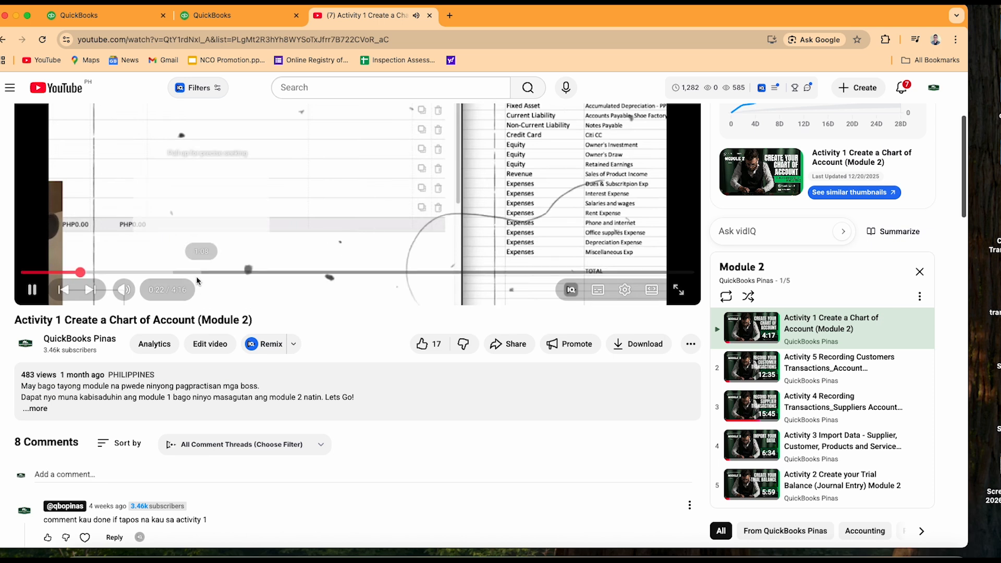
scroll(203, 275, "up", 4)
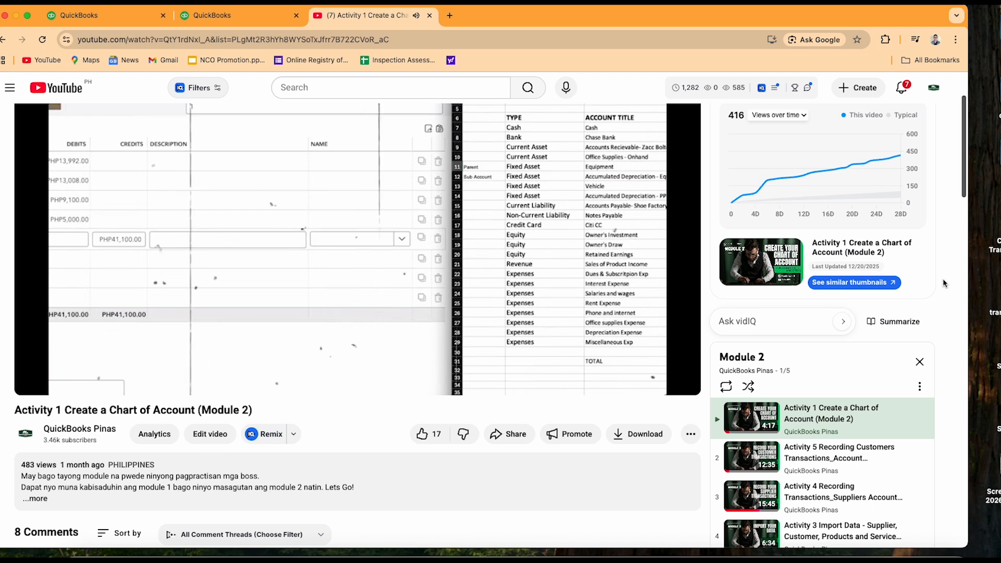
scroll(950, 277, "up", 3)
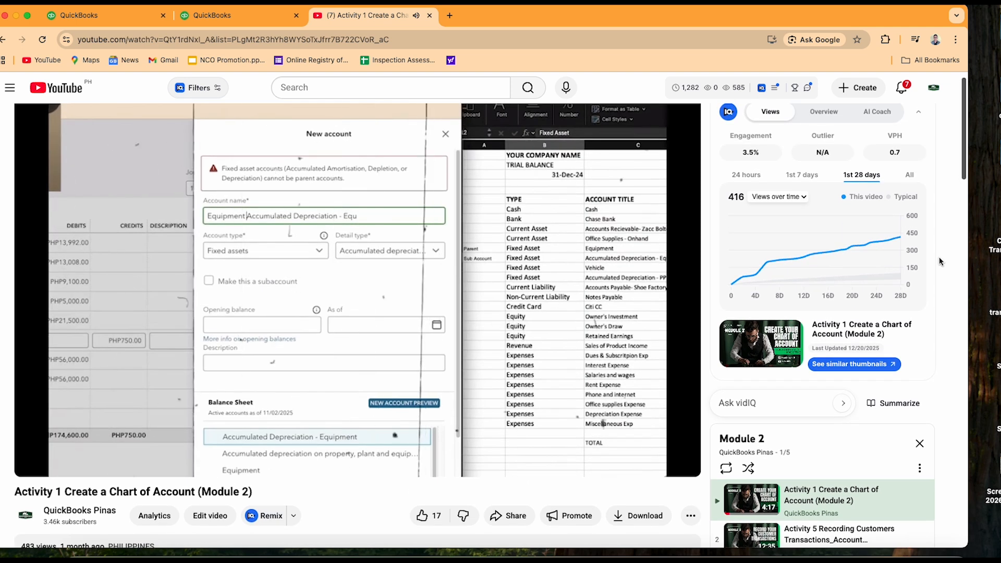
scroll(942, 262, "up", 1)
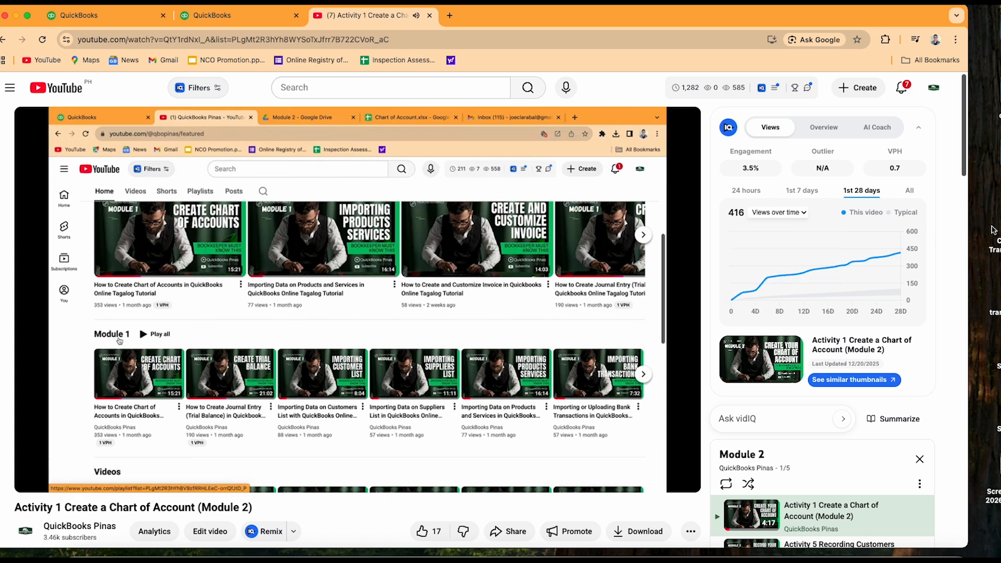
scroll(964, 168, "down", 3)
scroll(963, 165, "up", 3)
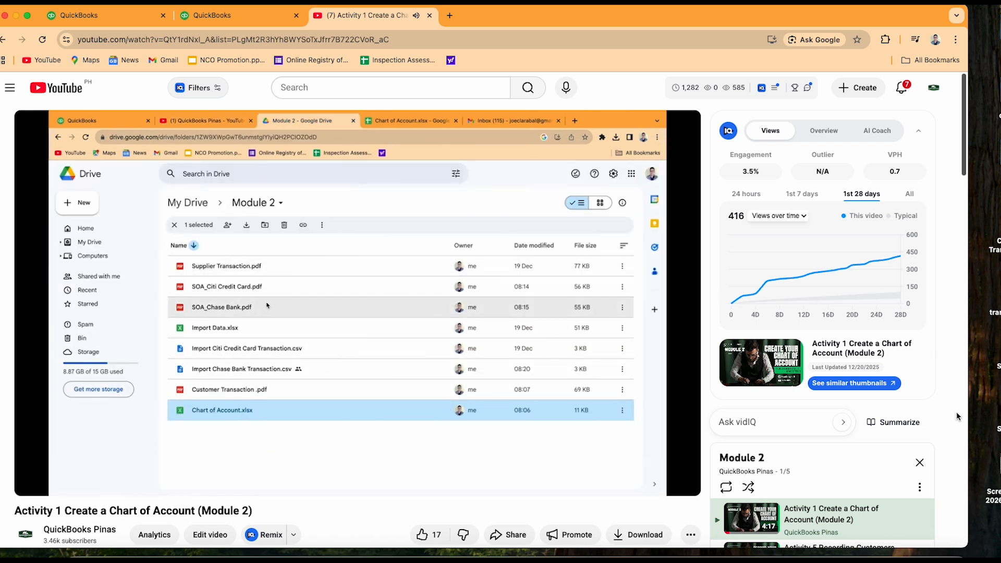
scroll(965, 172, "down", 1)
scroll(965, 172, "up", 1)
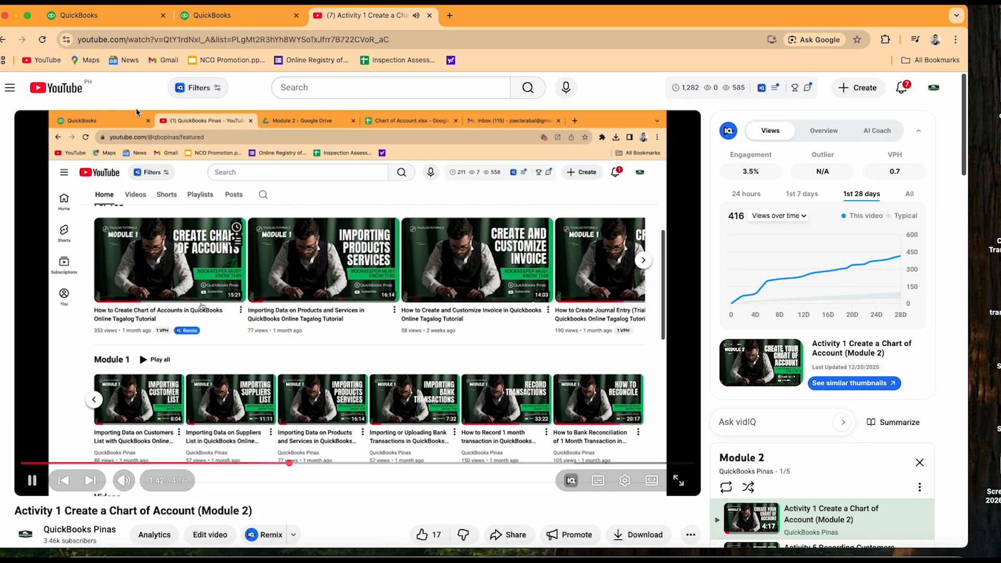
Switch to QuickBooks, dismiss the apps introduction and resume the Chase Bank reconciliation
left_click(104, 16)
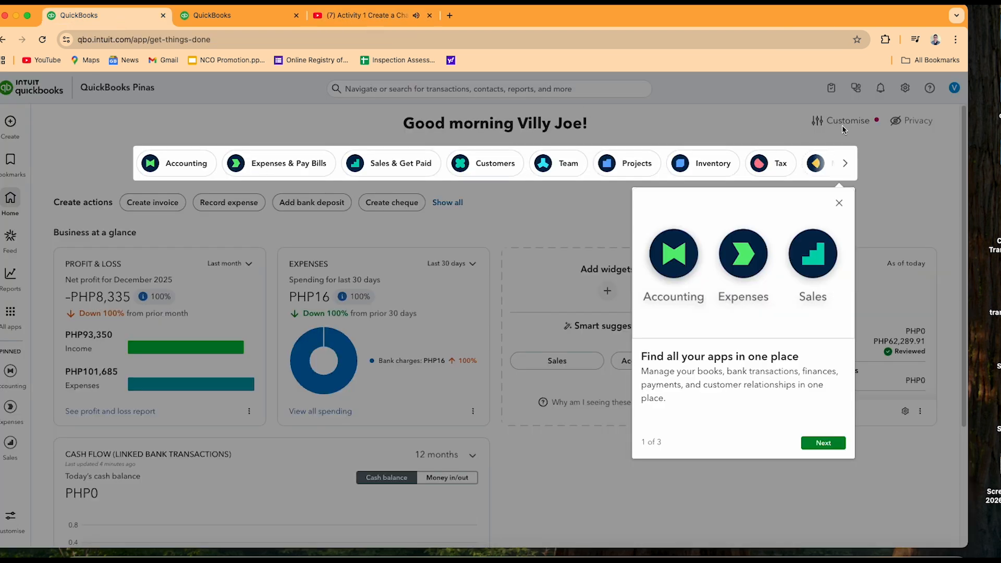
left_click(839, 204)
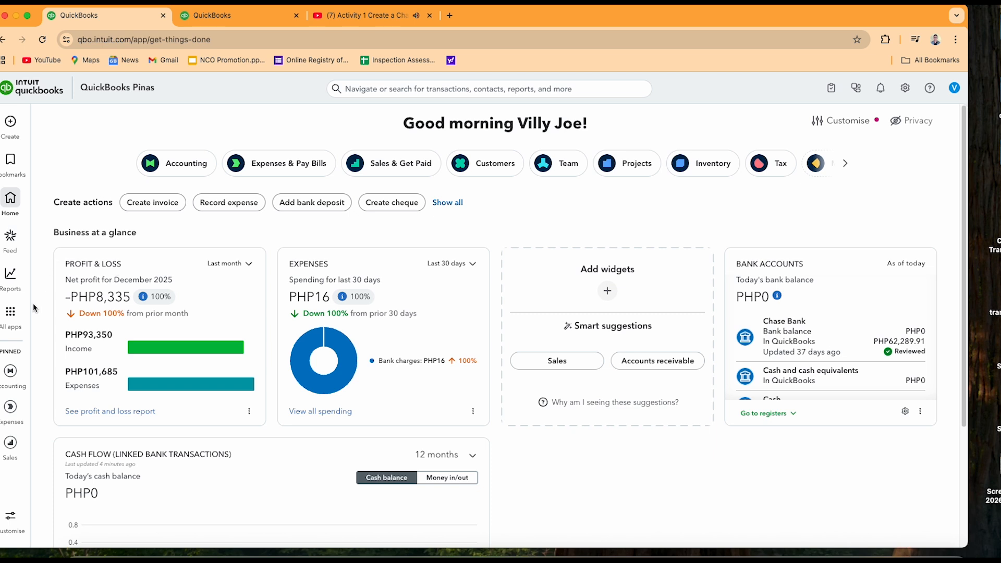
mouse_move(9, 315)
mouse_move(103, 340)
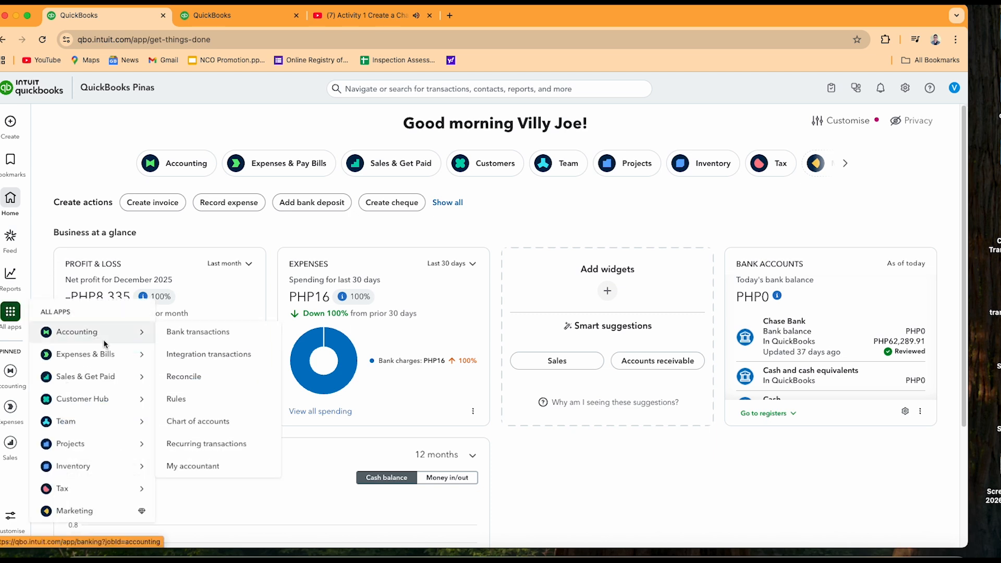
left_click(199, 378)
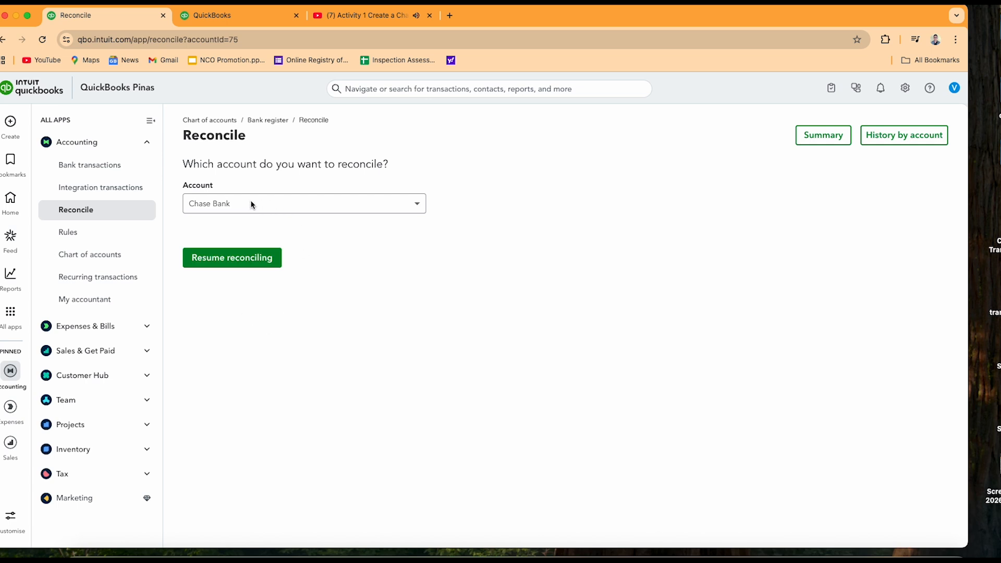
left_click(242, 263)
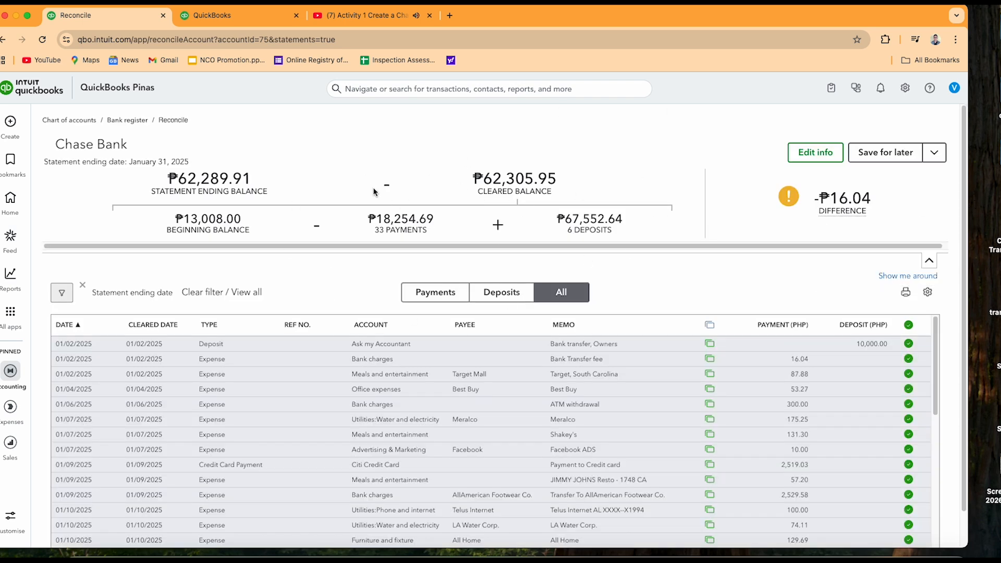
Switch to YouTube, open the channel's Module 1 playlist and look through its list of videos
left_click(365, 16)
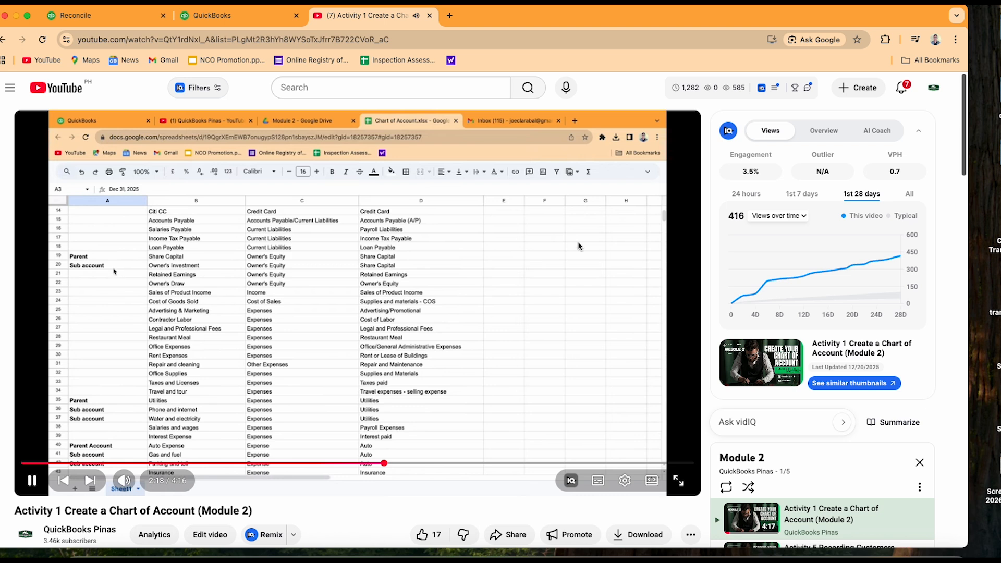
left_click(4, 40)
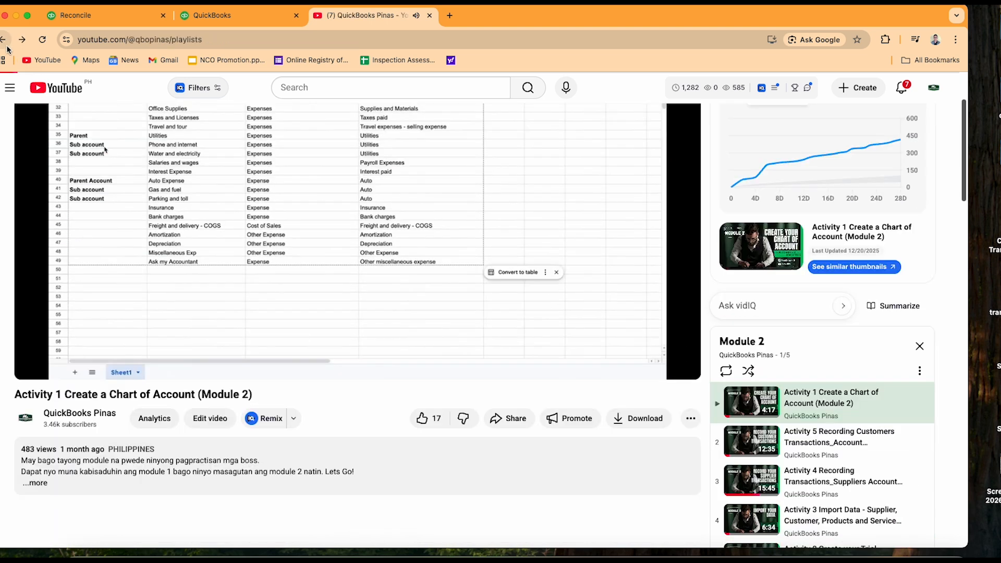
scroll(313, 381, "down", 3)
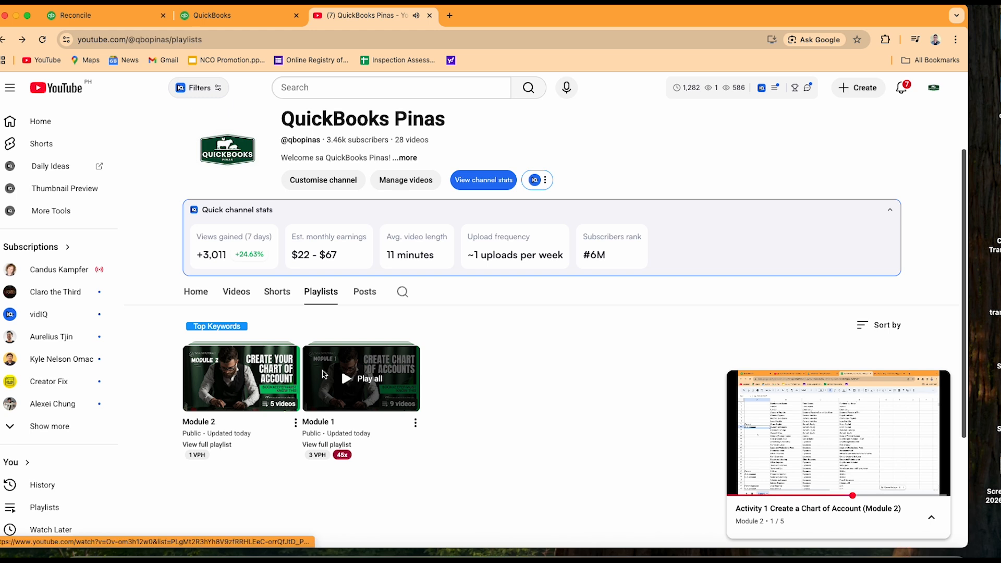
left_click(325, 374)
scroll(841, 396, "down", 12)
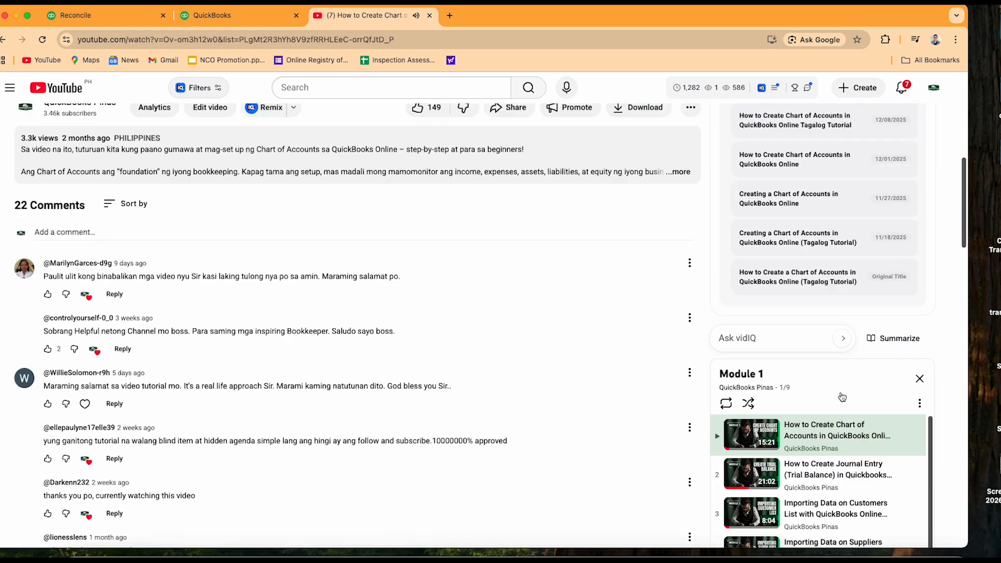
scroll(851, 402, "down", 3)
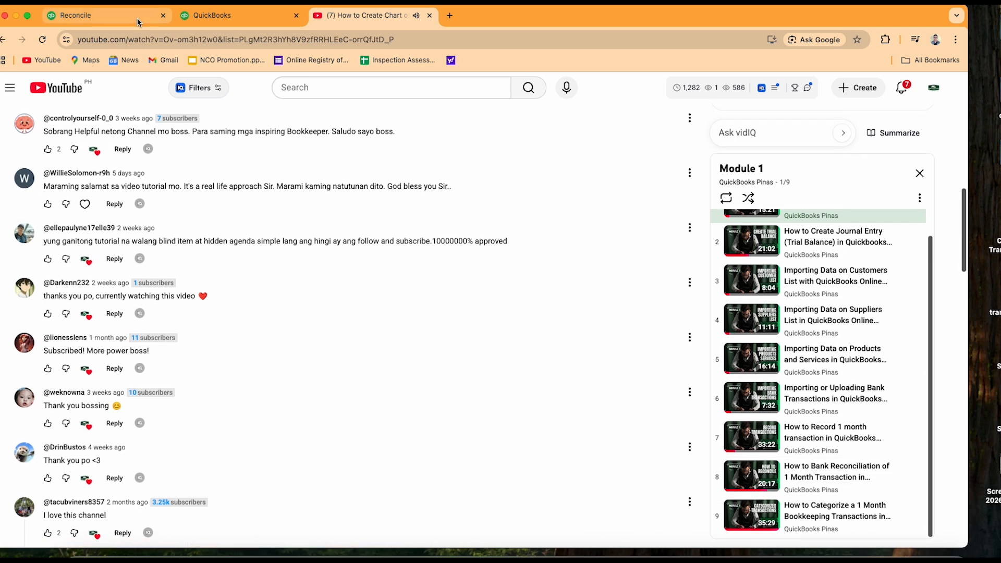
Return to the Chase Bank reconciliation in QuickBooks and place the SOA_Chase Bank.pdf statement beside the transaction list
left_click(121, 20)
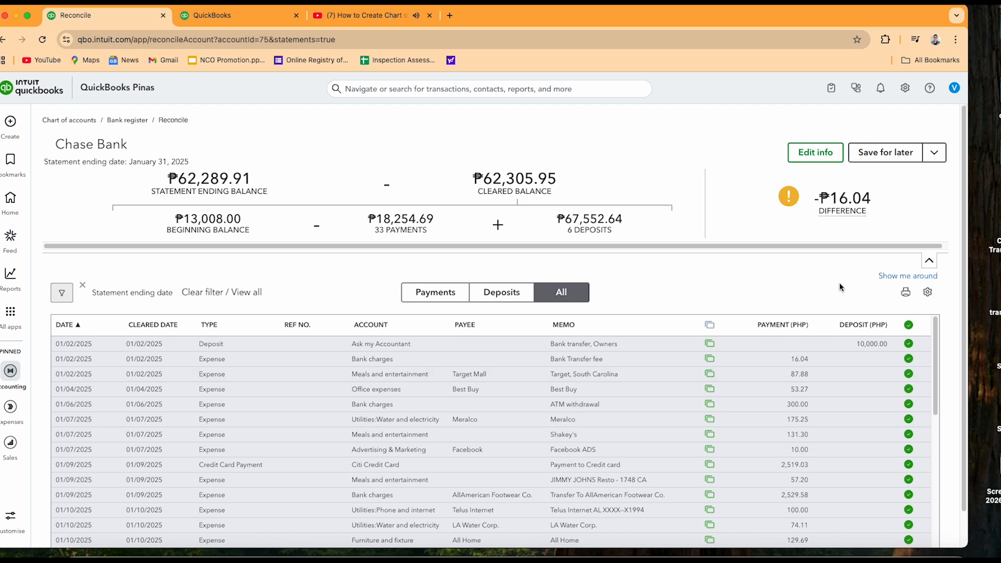
mouse_move(966, 204)
left_mouse_down()
mouse_move(966, 228)
mouse_move(965, 203)
left_mouse_up()
left_click_drag(966, 237, 965, 222)
mouse_move(831, 211)
double_click(1000, 330)
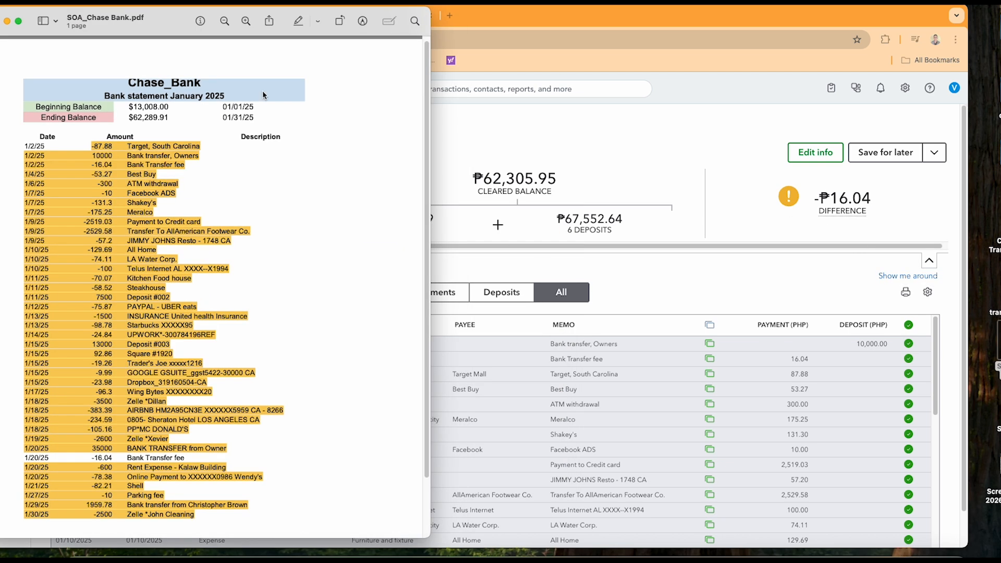
left_click_drag(189, 24, 242, 25)
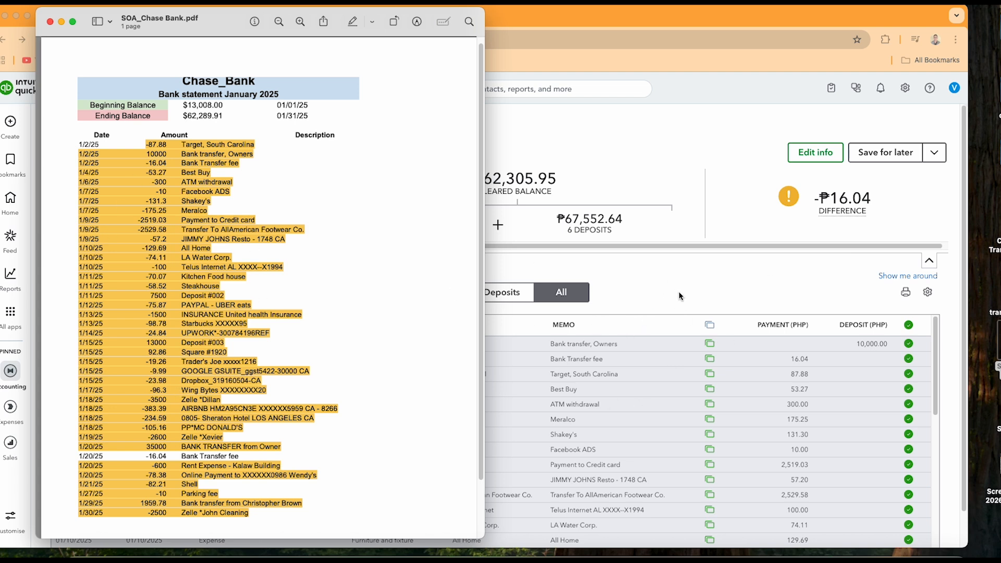
Compare the reconciliation's transactions with the bank statement, checking the unhighlighted 1/20/25 Bank Transfer fee, and move the statement aside
scroll(809, 367, "down", 3)
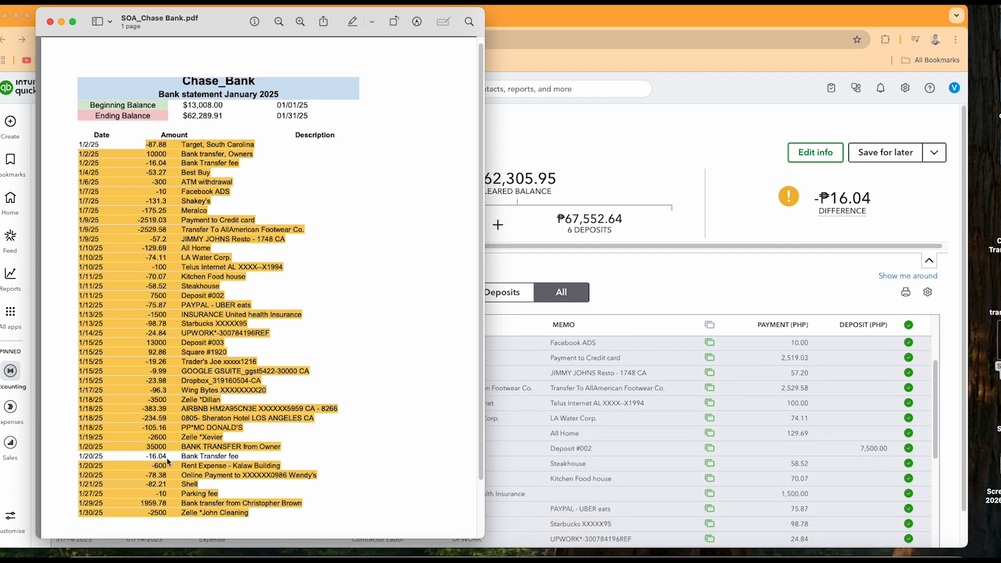
scroll(724, 449, "down", 7)
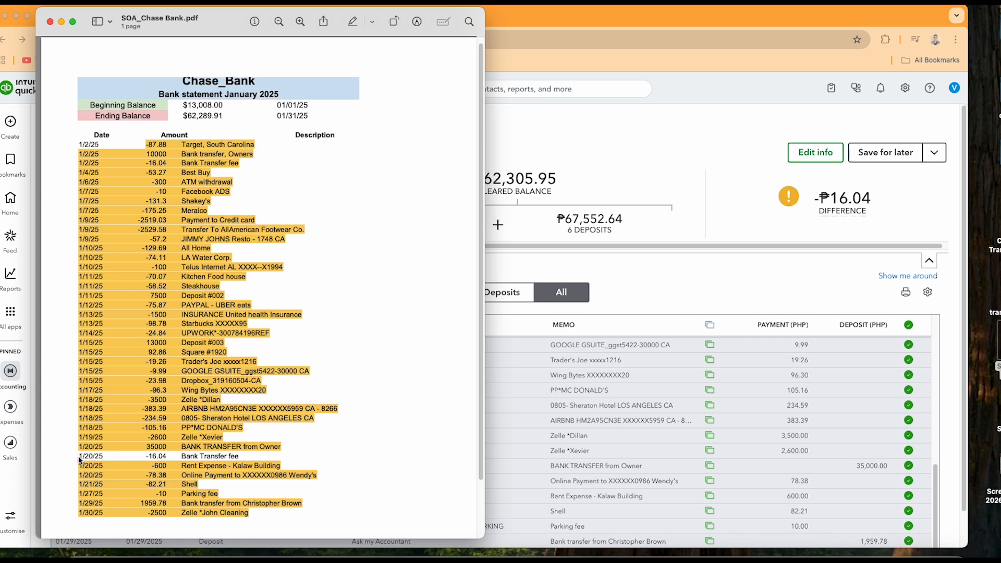
left_click_drag(80, 459, 110, 461)
left_click_drag(338, 15, 760, 59)
Start a new expense in the other open QuickBooks session and set the payee to chase bank
left_click(241, 34)
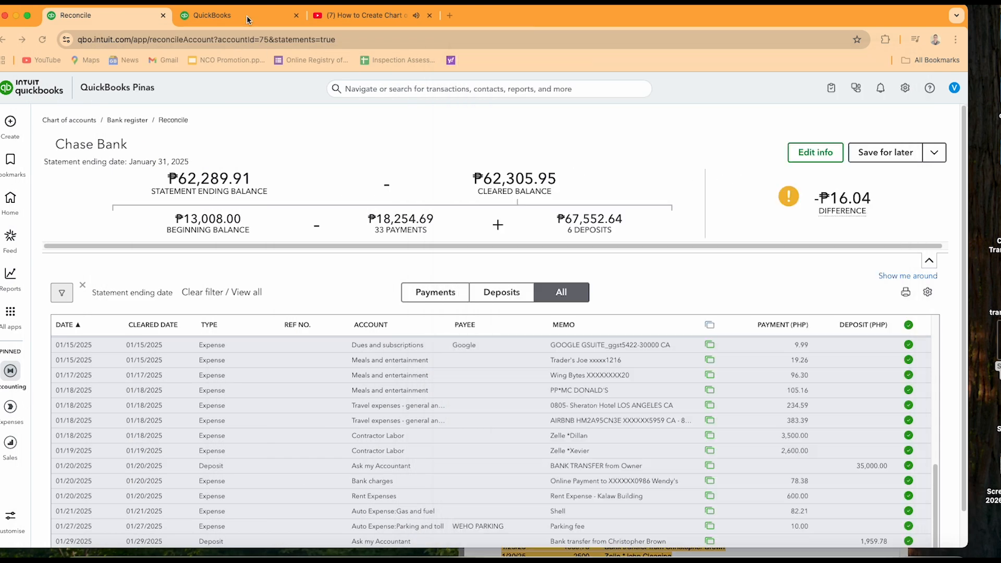
left_click(250, 20)
left_click(10, 125)
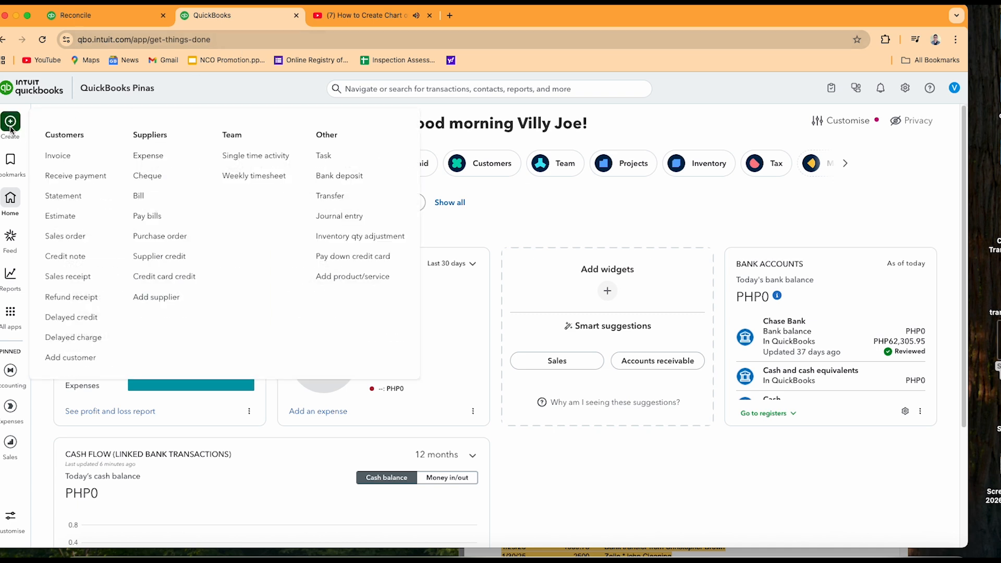
left_click(147, 155)
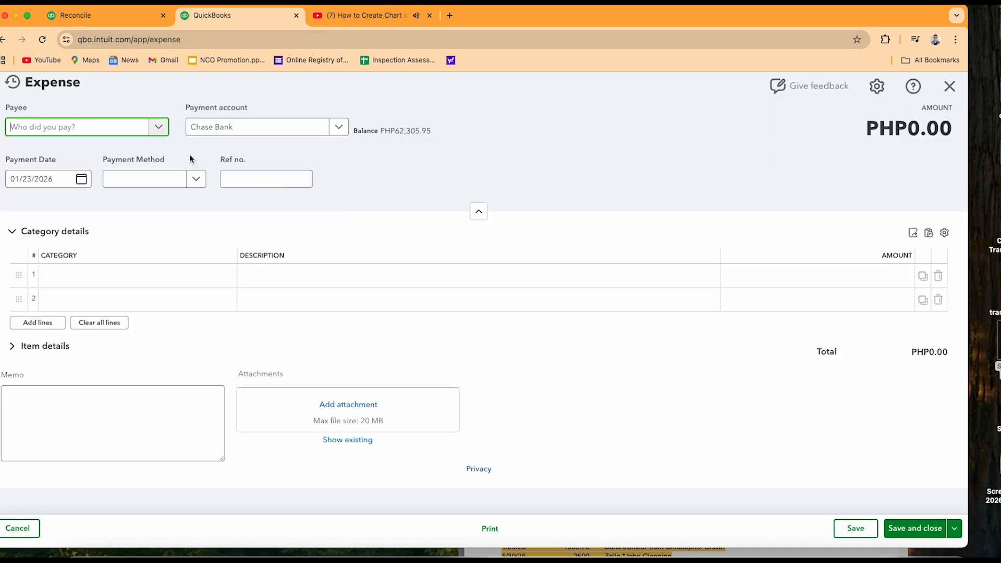
type("chase")
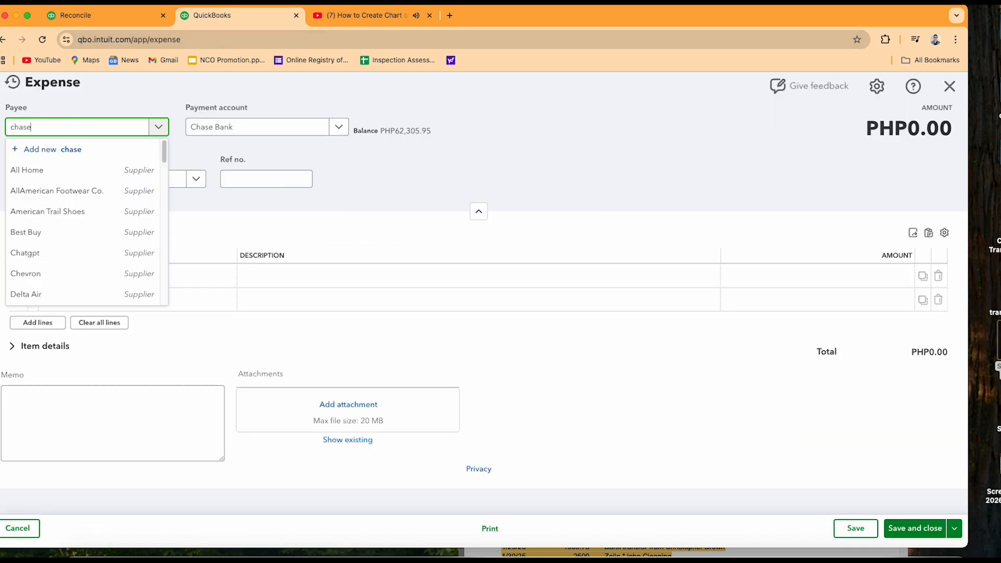
left_click(67, 176)
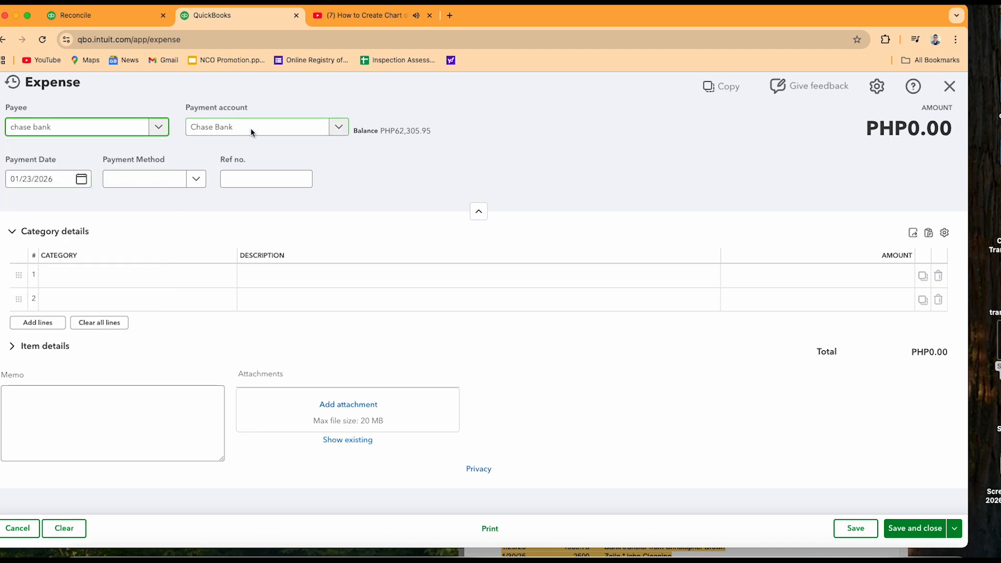
Set the expense's payment date to 01/20/2025
left_click(81, 179)
left_click(109, 210)
left_click(101, 240)
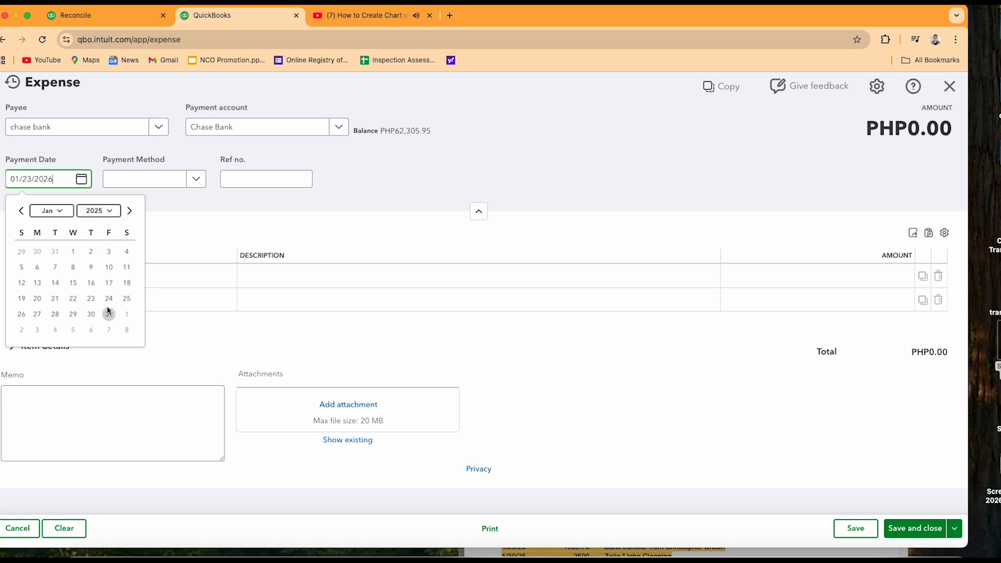
left_click(41, 299)
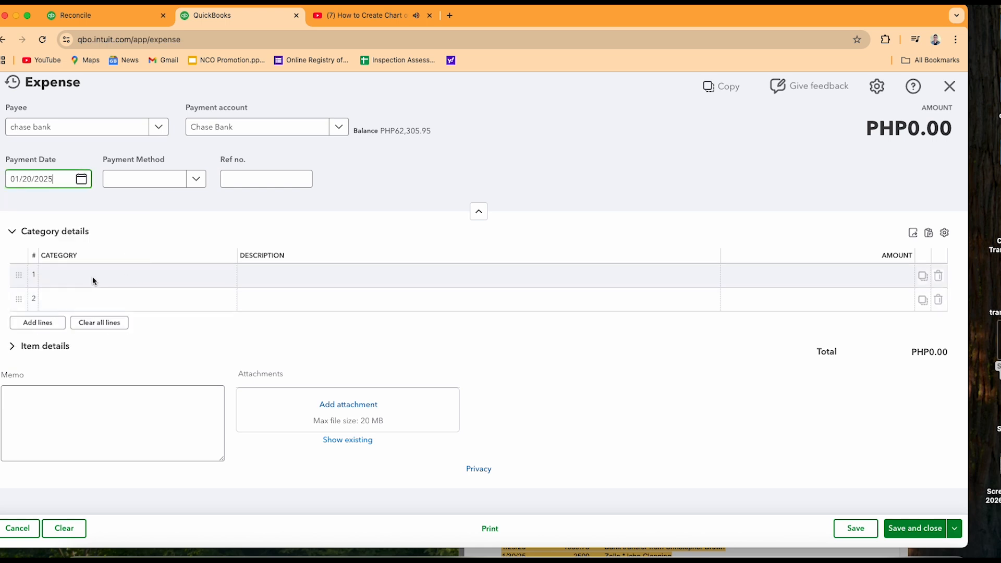
Assign the first expense line to the Bank charges category, using the statement's wording Bank Transfer Fee as its description
left_click(107, 280)
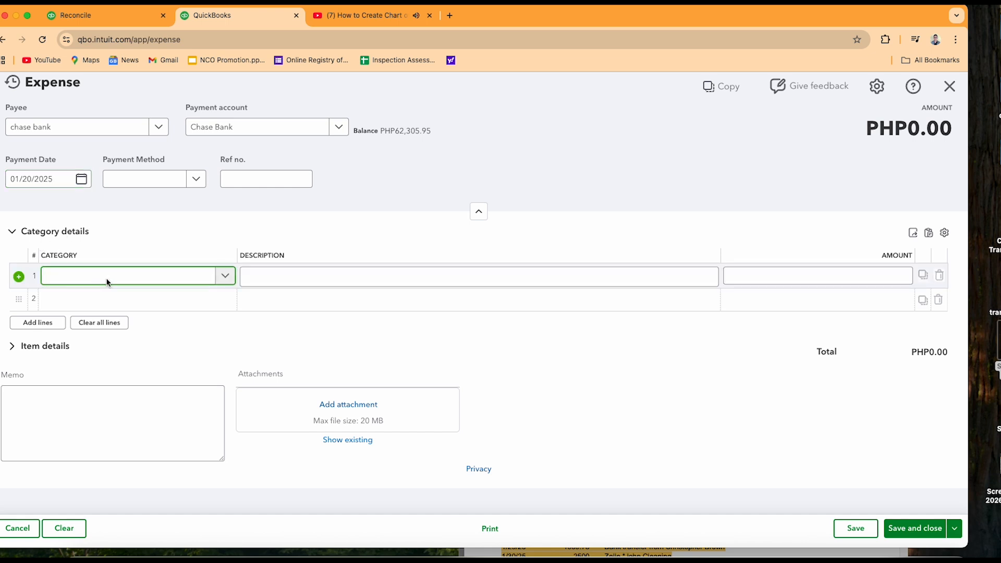
type("bank")
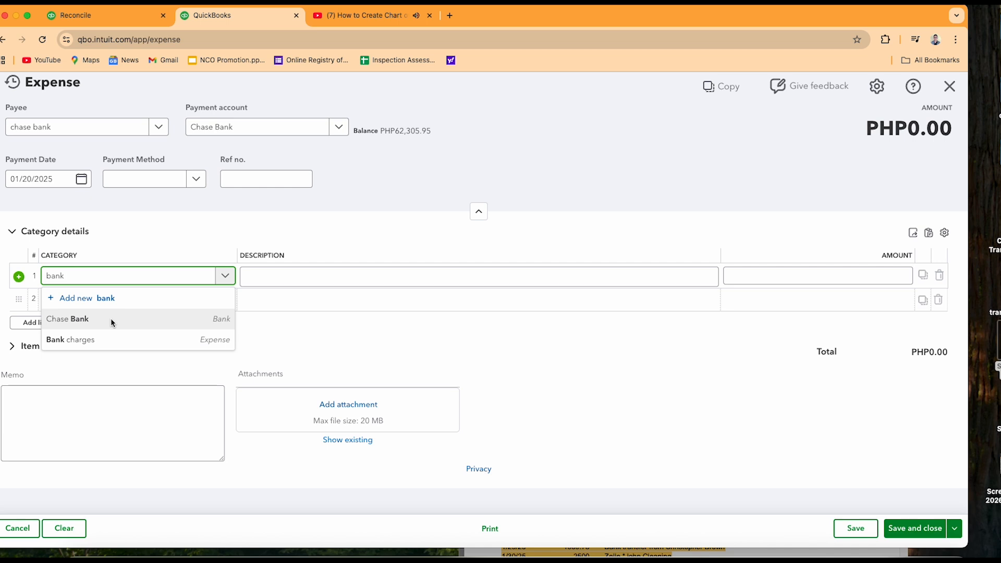
left_click(108, 338)
left_click(298, 279)
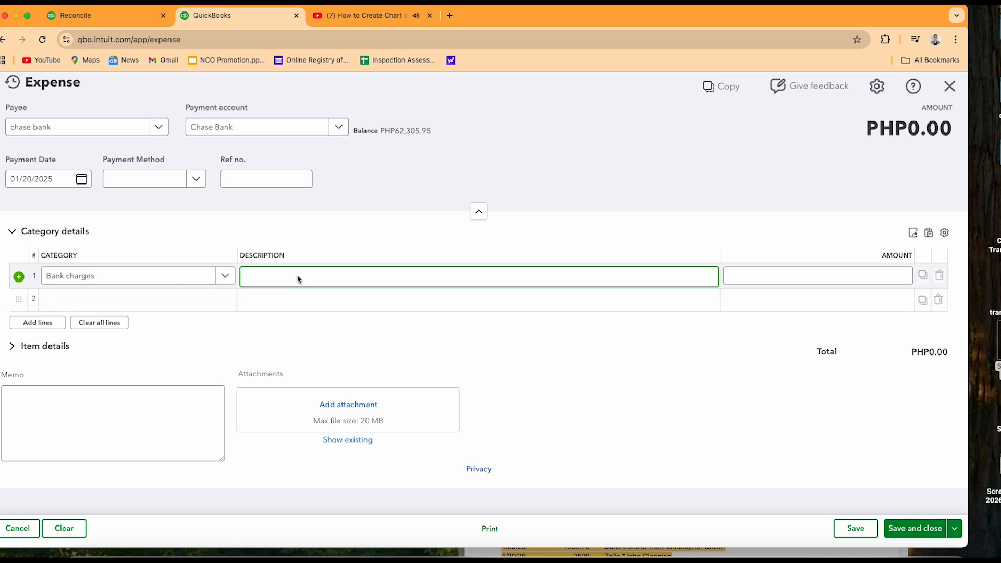
left_click(999, 344)
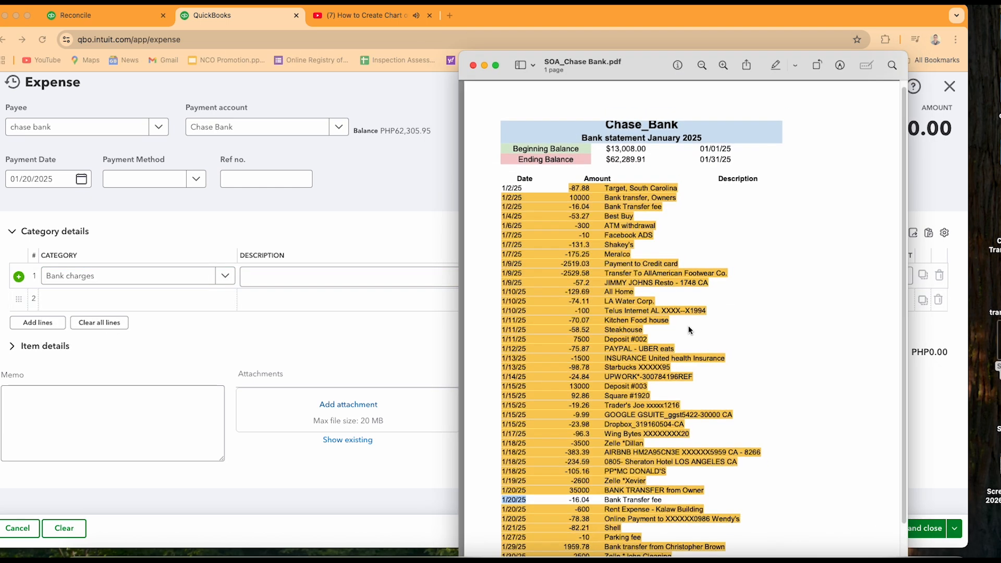
left_click(286, 280)
type("Bank Transfer Fee")
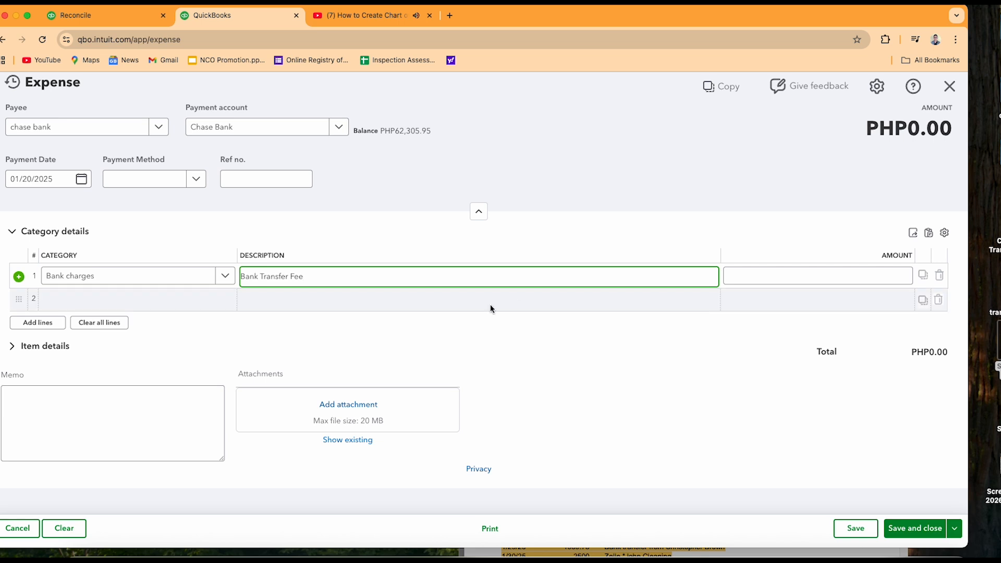
Set the bank charge line's amount to 16.04, then save and close the expense
left_click(878, 280)
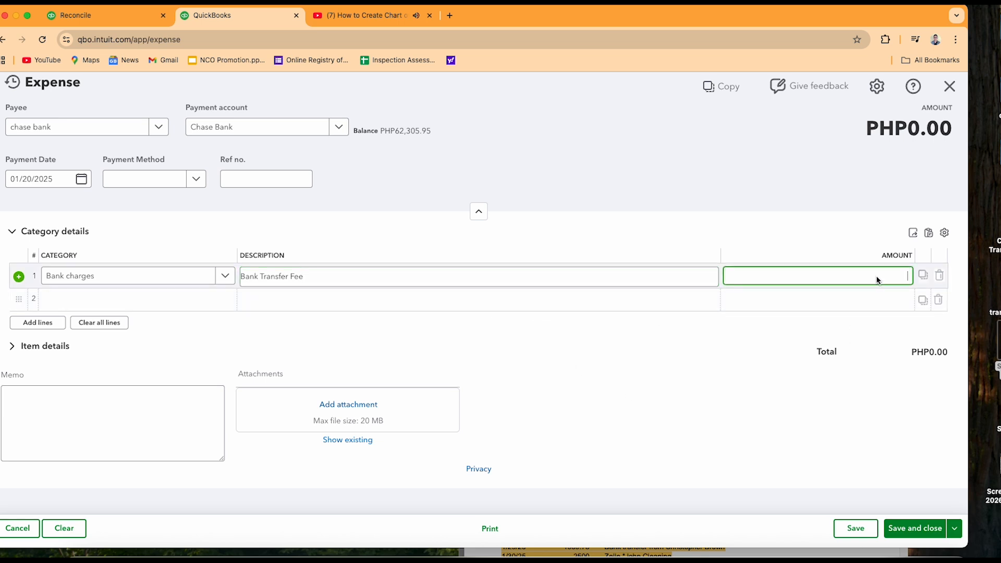
type("16.04")
left_click(806, 172)
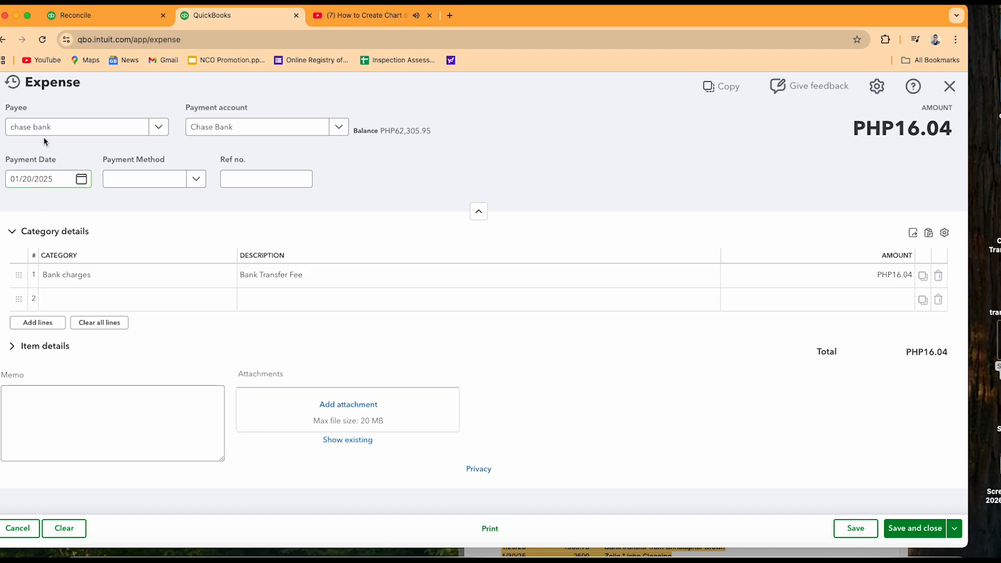
left_click(915, 528)
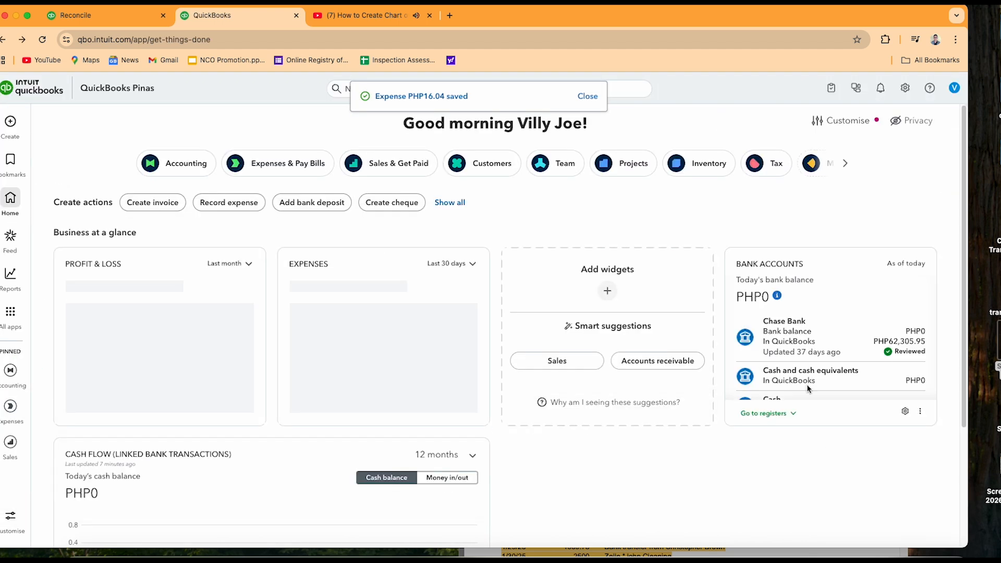
Return to the Chase Bank reconciliation, reload it and mark the 01/20/2025 chase bank expense of 16.04 as cleared
left_click(118, 19)
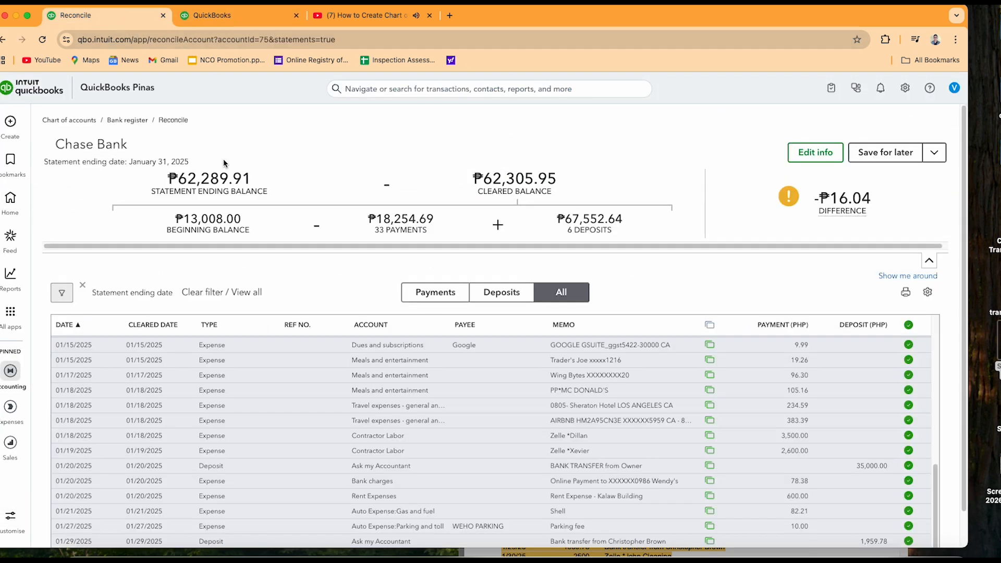
left_click(42, 40)
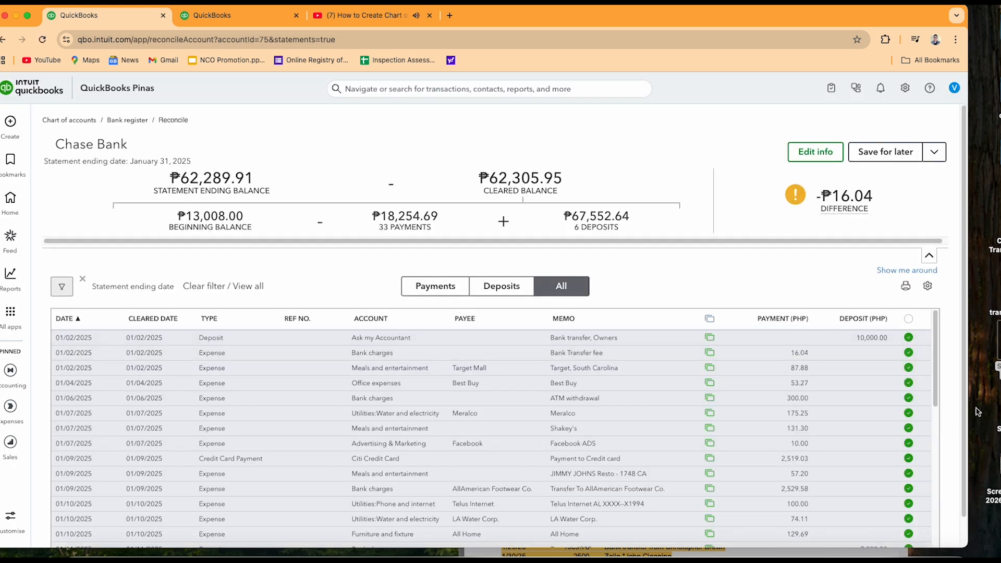
scroll(943, 400, "down", 3)
scroll(943, 399, "down", 10)
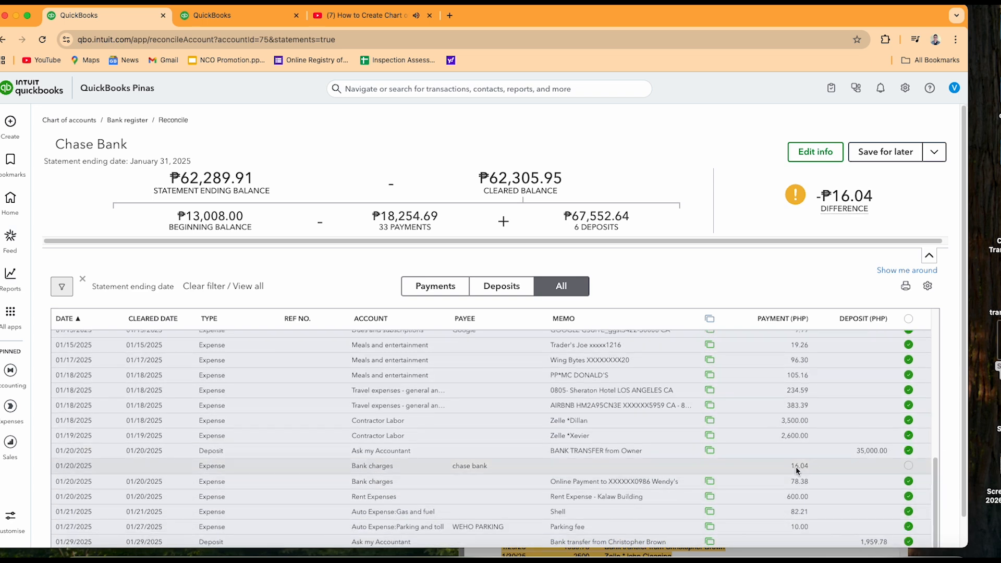
mouse_move(835, 196)
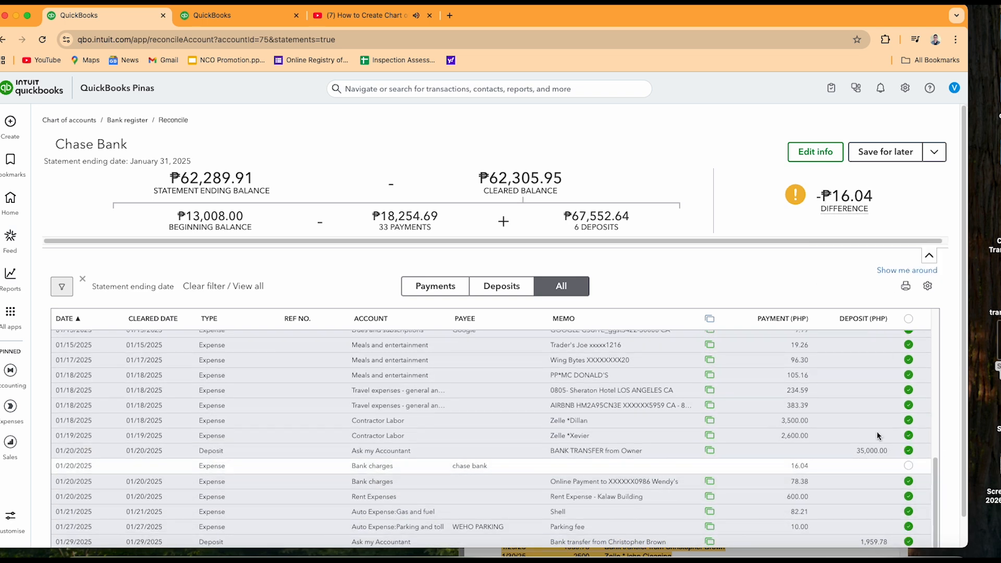
left_click(909, 465)
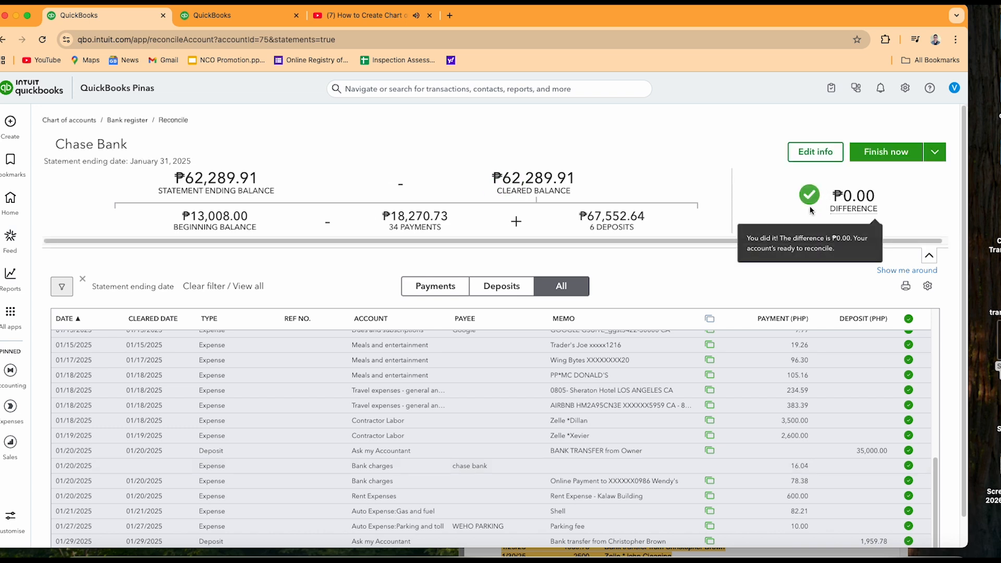
Review the cleared Chase Bank transactions against the SOA_Chase Bank.pdf statement, then put the statement away
mouse_move(875, 205)
left_click_drag(935, 479, 940, 379)
double_click(999, 342)
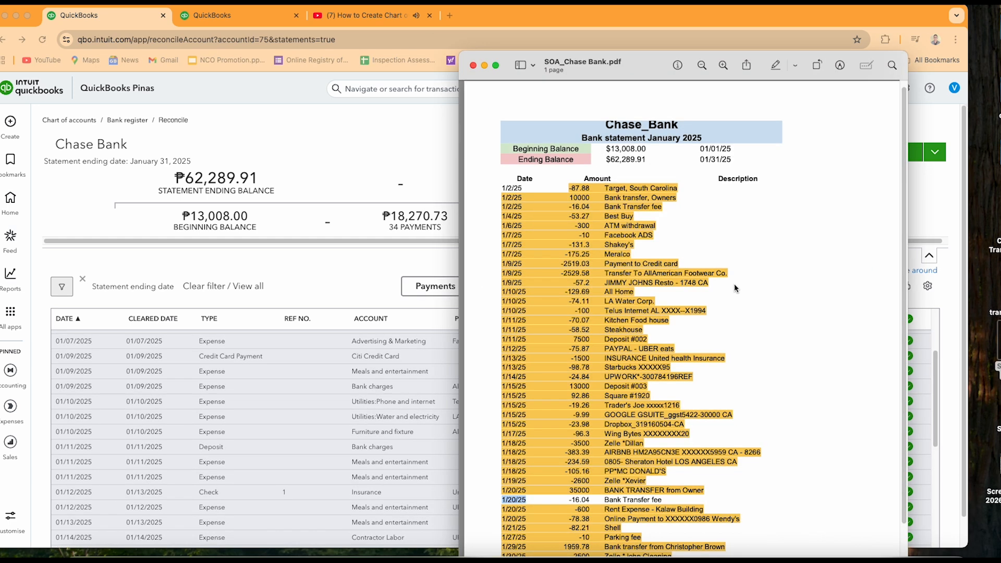
scroll(653, 469, "down", 2)
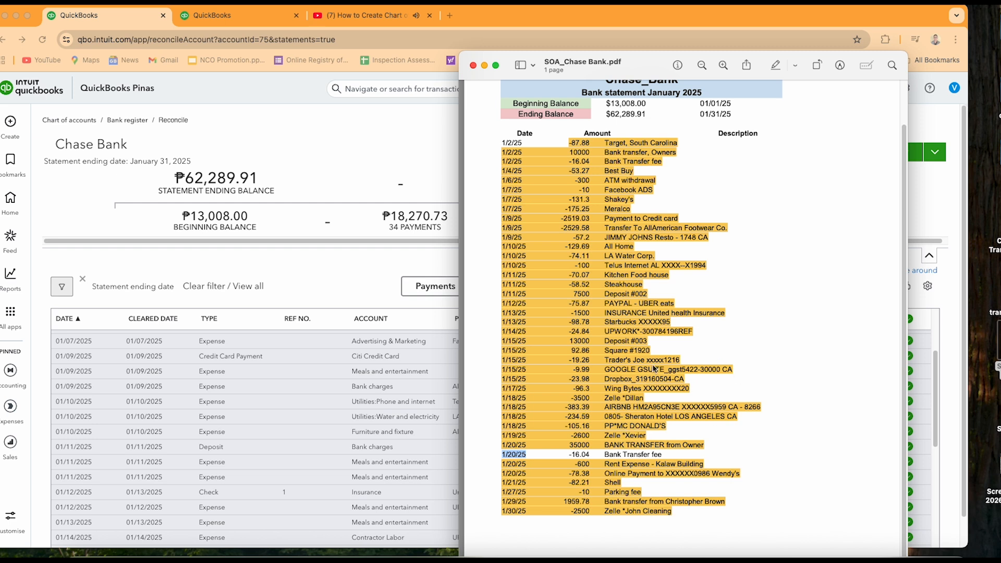
left_click(480, 65)
Finish the Chase Bank reconciliation and dismiss the completion dialog
left_click(969, 288)
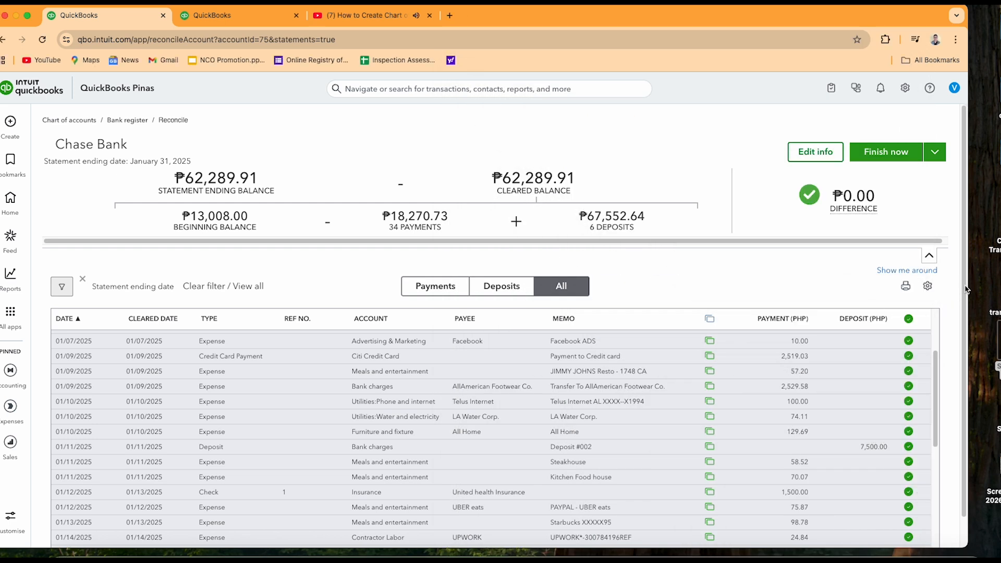
scroll(964, 339, "down", 1)
scroll(966, 340, "down", 1)
scroll(964, 290, "up", 2)
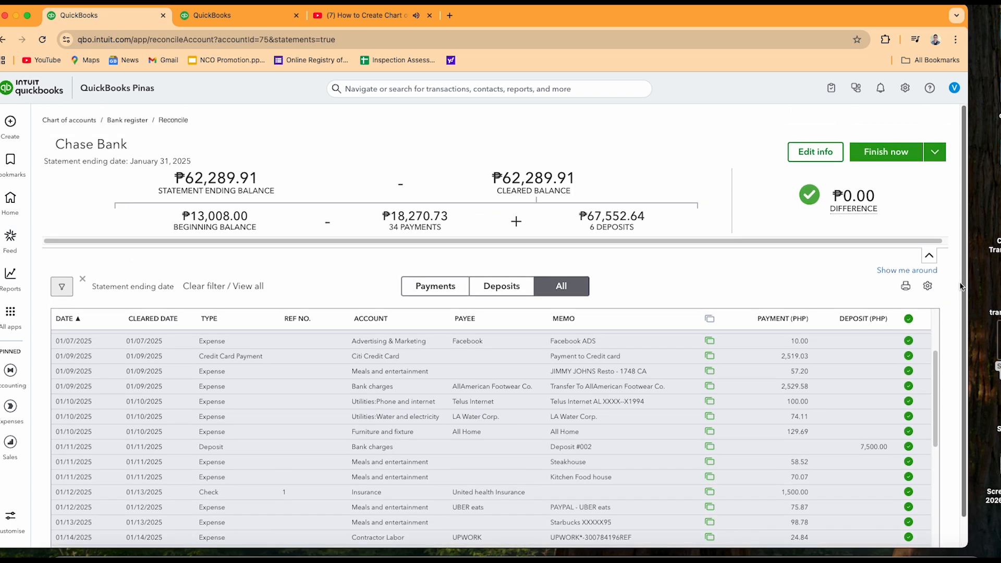
left_click(887, 153)
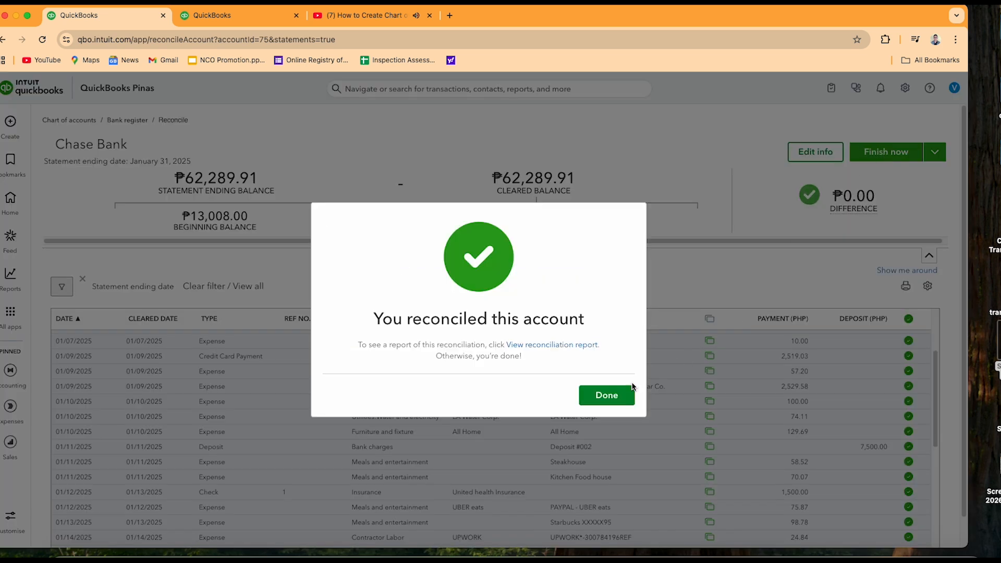
left_click(630, 388)
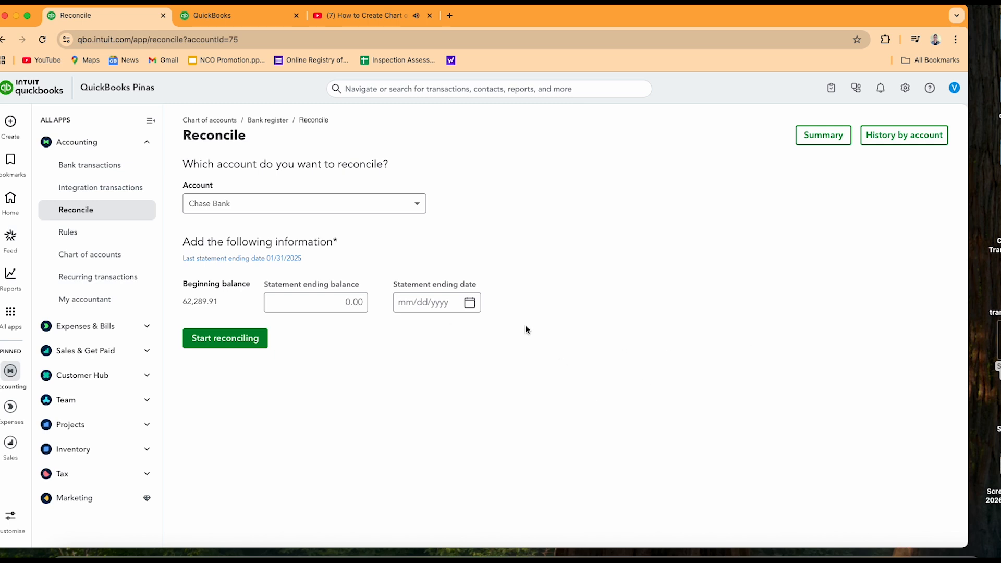
Choose Citi Credit Card as the next account to reconcile
left_click(270, 208)
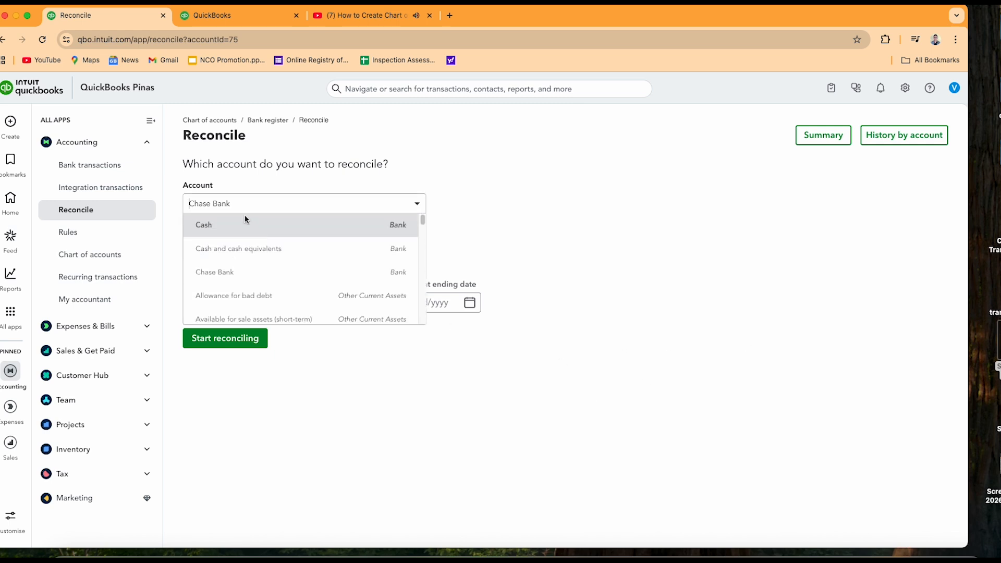
type("citi")
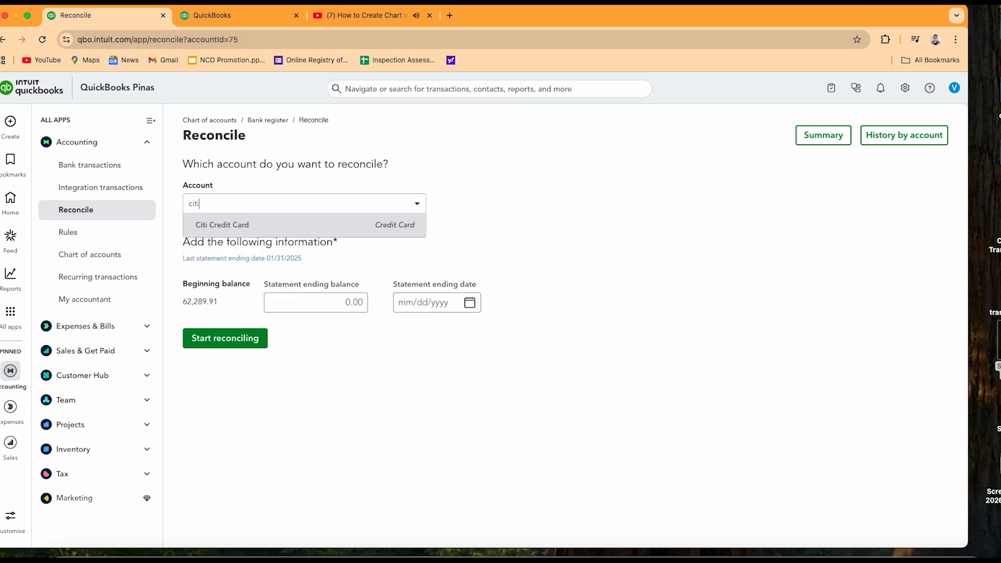
left_click(269, 225)
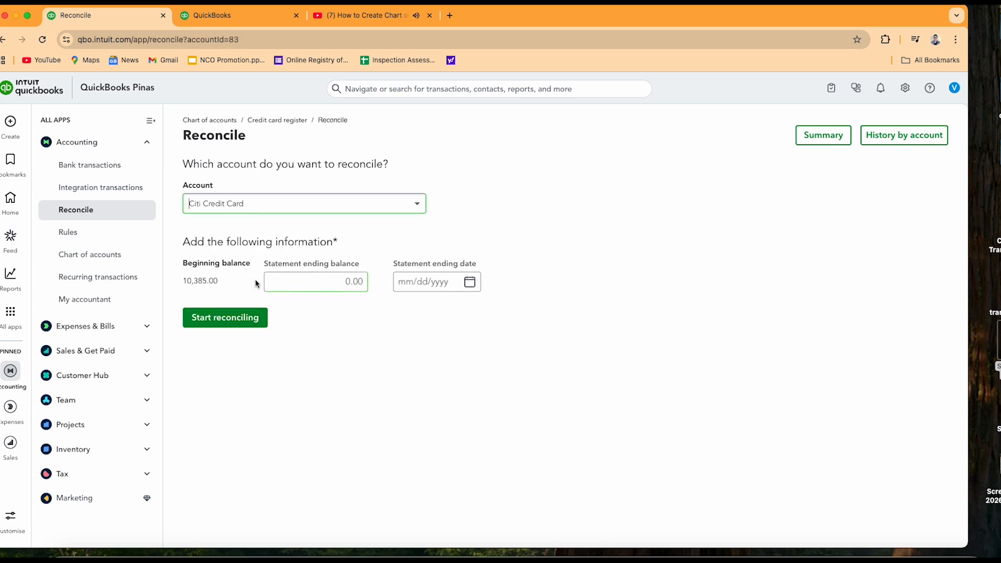
Open the SOA_Credit Card.pdf statement beside the reconciliation form and enter its ending balance of 10,805.94
double_click(1000, 405)
left_click_drag(200, 33, 780, 43)
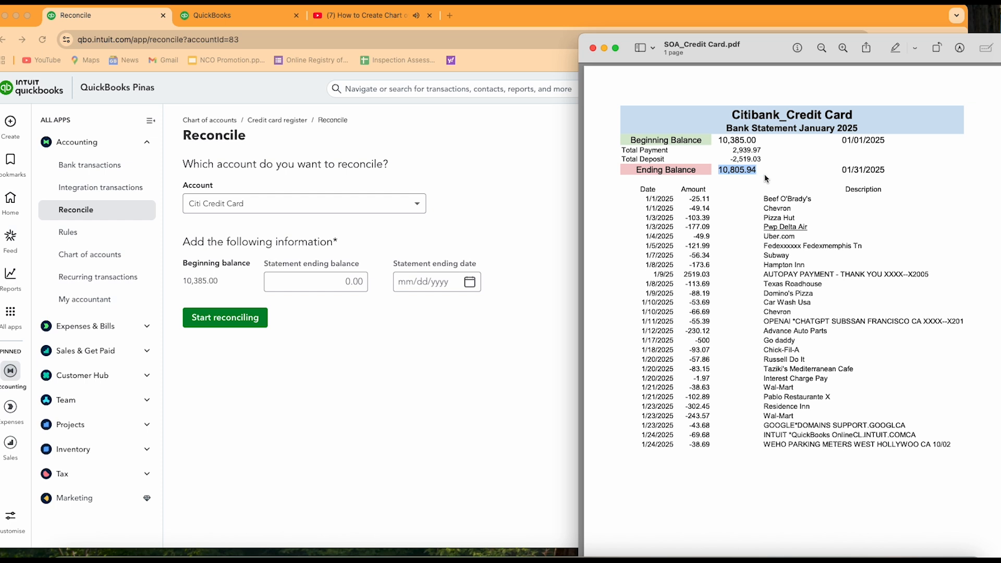
left_click(347, 318)
left_click(342, 281)
type("10,805.94")
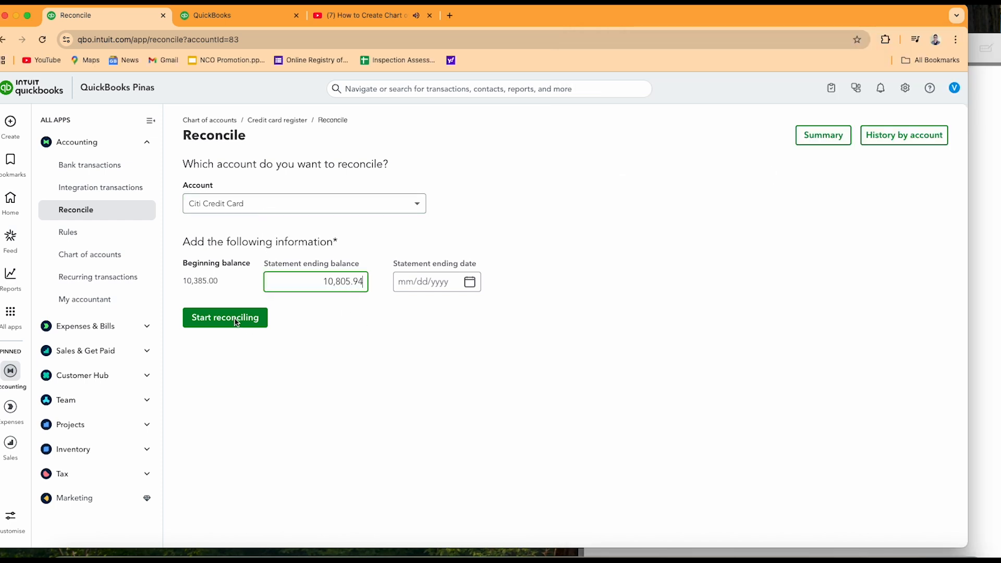
Set the statement ending date to 01/31/2025 as given on the credit card statement and start reconciling
left_click(997, 256)
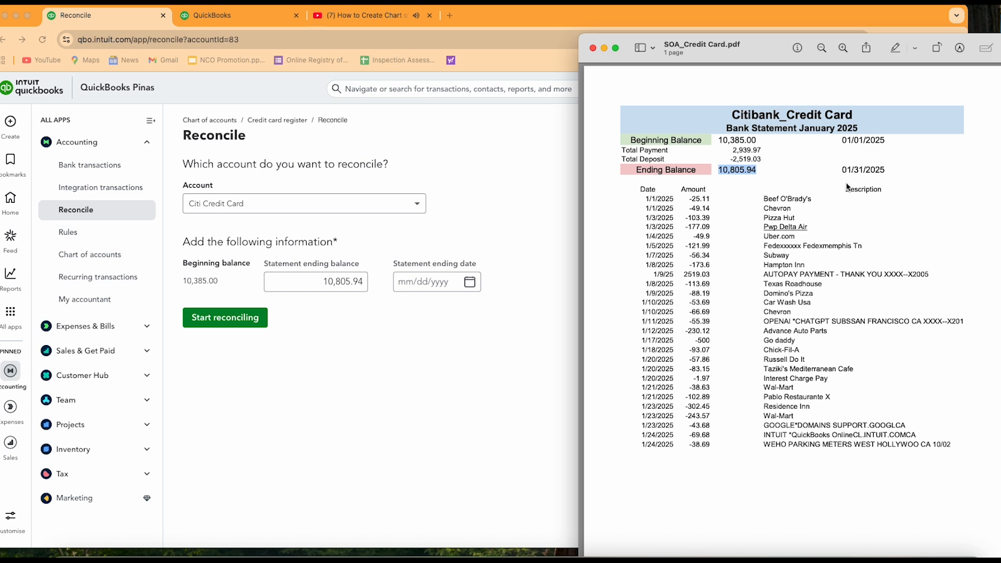
left_click(475, 308)
left_click(469, 281)
left_click(410, 315)
left_click(410, 315)
left_click(409, 316)
left_click(409, 315)
left_click(409, 315)
left_click(497, 420)
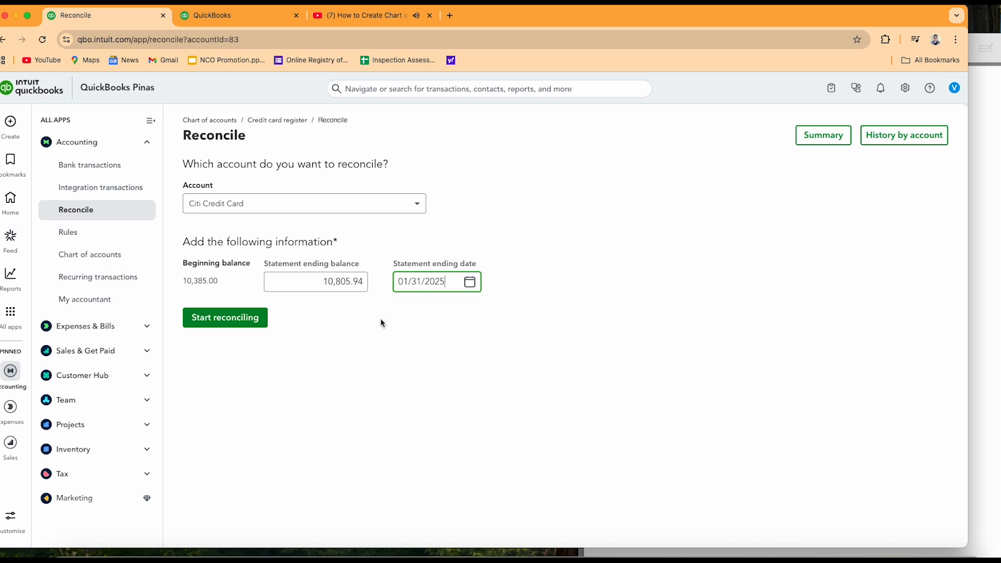
left_click(233, 320)
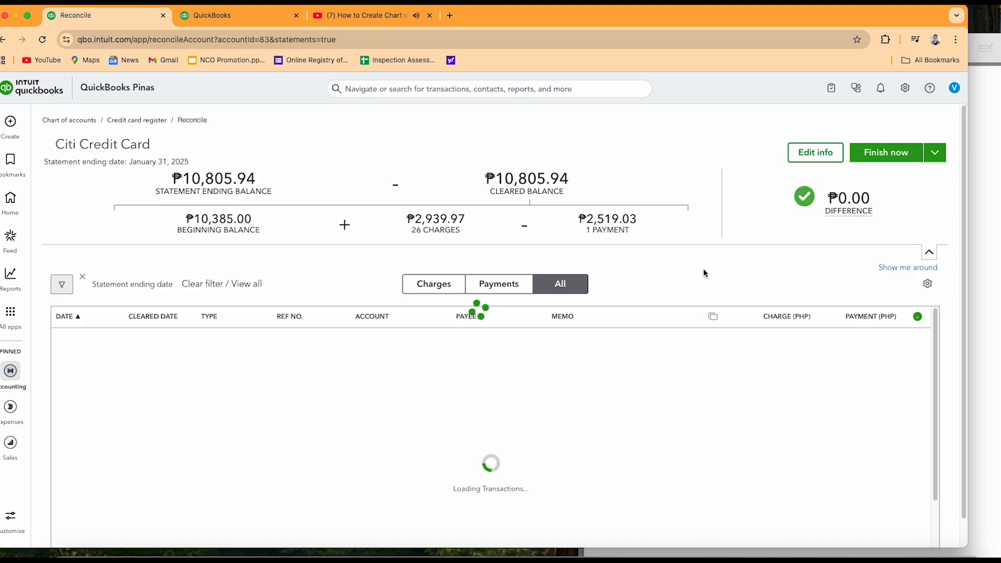
Compare the Citi Credit Card transactions with SOA_Credit Card.pdf side by side, then expand the reconciliation window to full screen
scroll(663, 355, "down", 3)
scroll(665, 356, "down", 3)
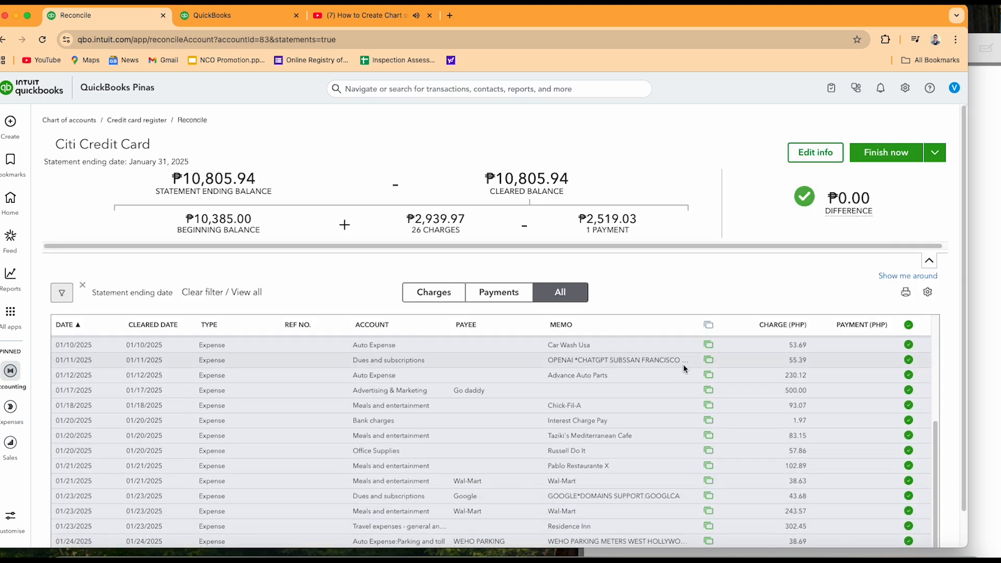
left_click_drag(803, 12, 613, 4)
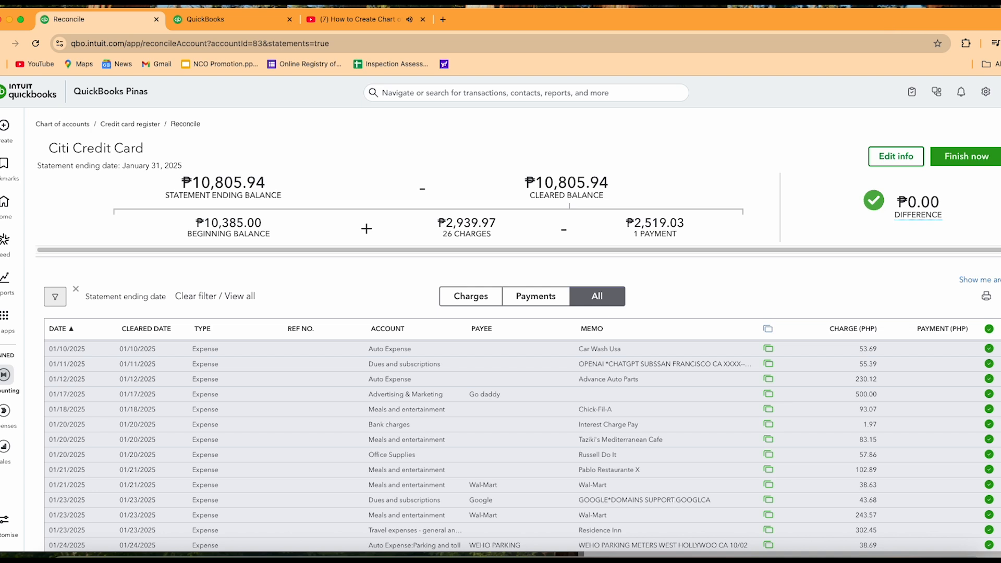
left_click_drag(1000, 235, 579, 235)
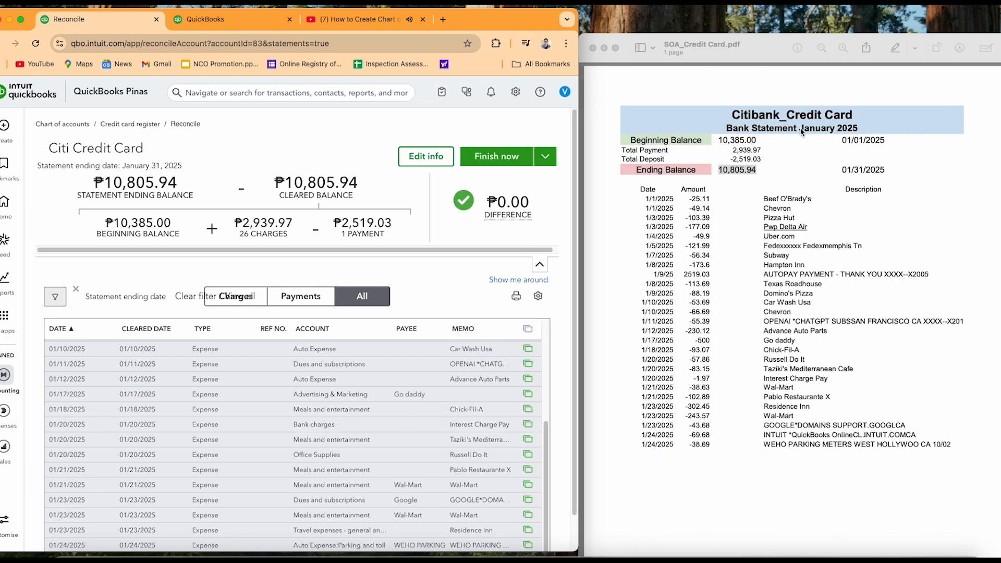
scroll(512, 421, "up", 5)
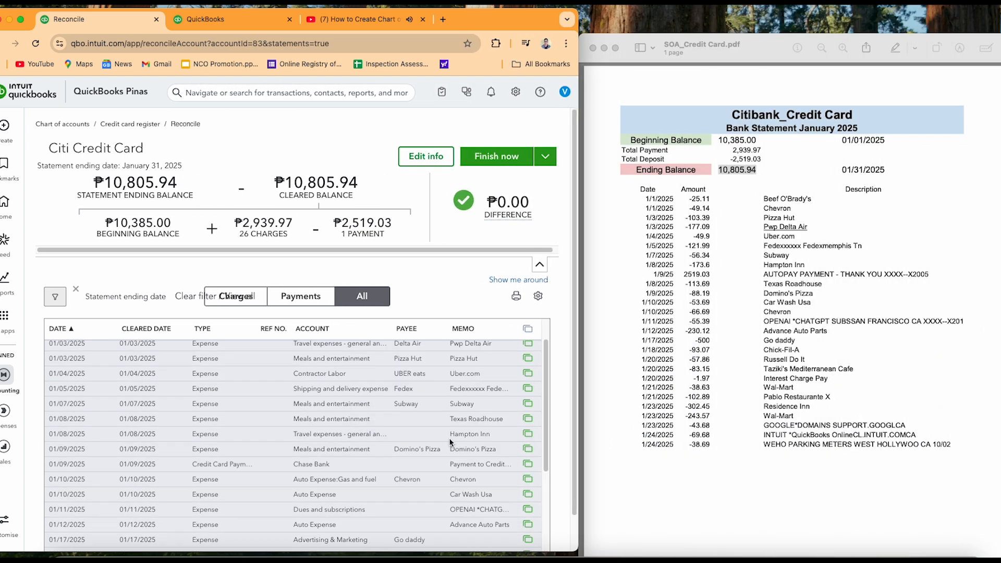
scroll(496, 358, "down", 3)
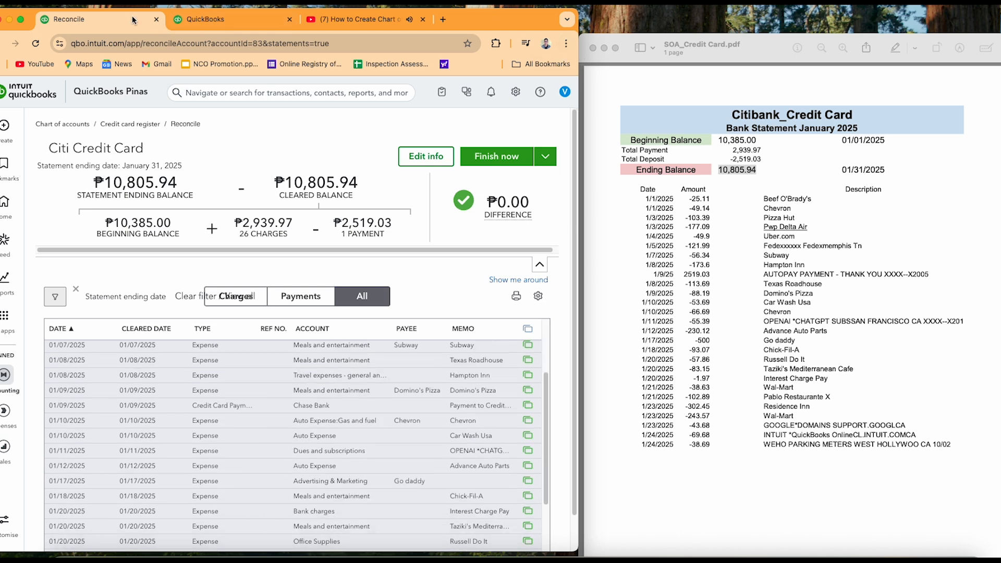
left_click(21, 21)
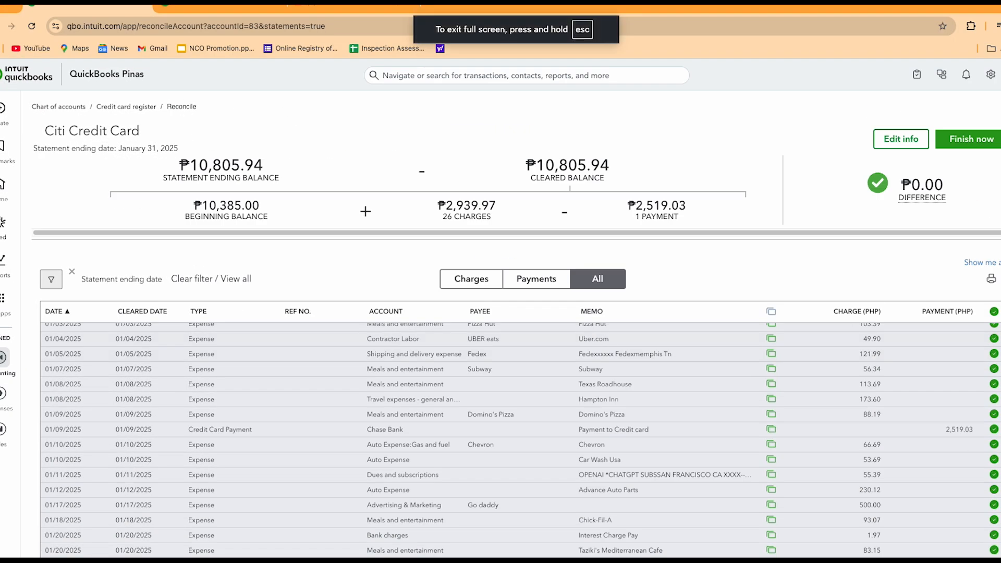
Clear the reconciled marks from all listed Citi Credit Card transactions at once
scroll(993, 317, "up", 3)
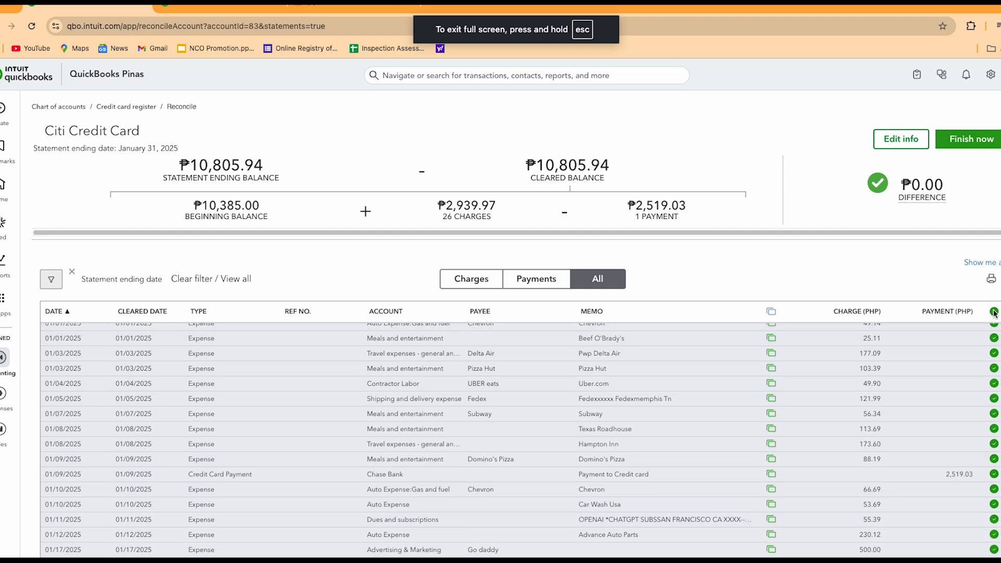
left_click(995, 313)
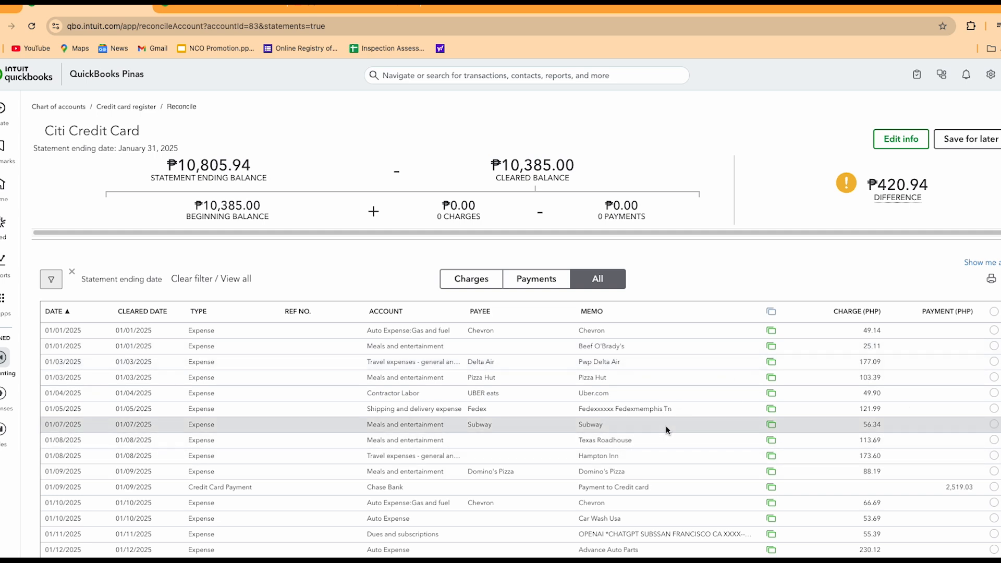
Leave full screen and compare the Citi Credit Card charge and payment amounts with SOA_Credit Card.pdf side by side
left_click(12, 3)
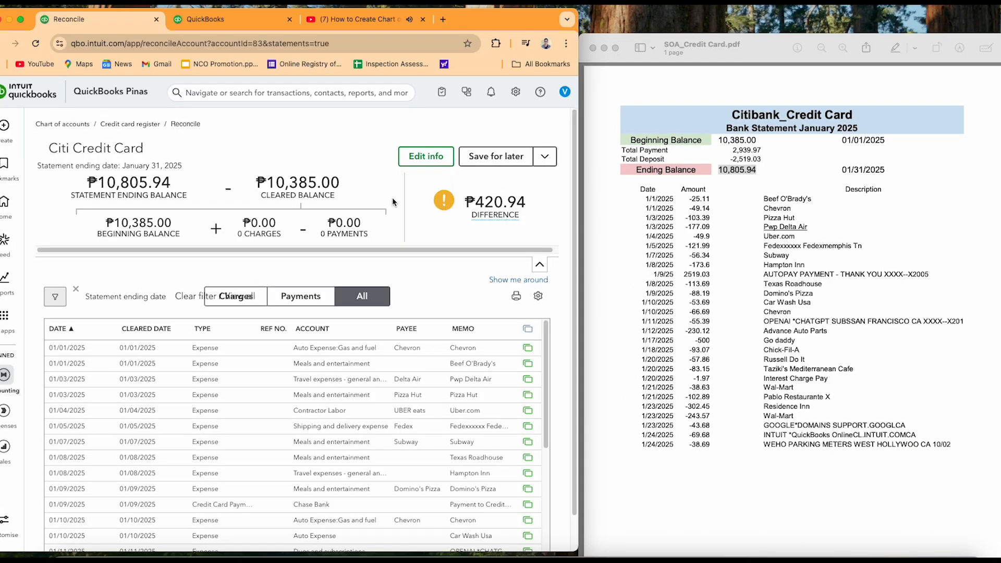
left_click_drag(571, 210, 575, 243)
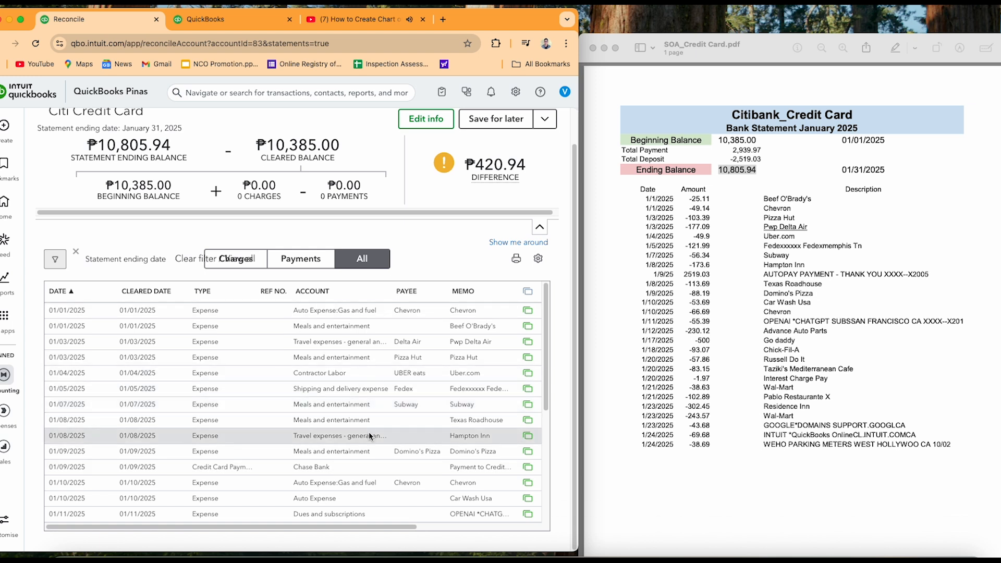
left_click_drag(393, 527, 532, 531)
left_click_drag(546, 394, 561, 374)
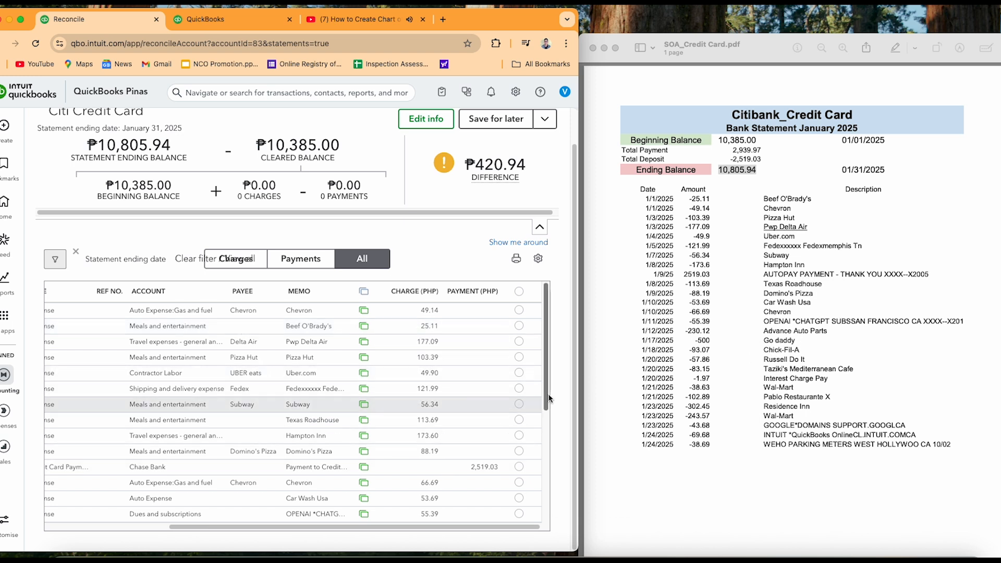
left_click_drag(547, 383, 542, 509)
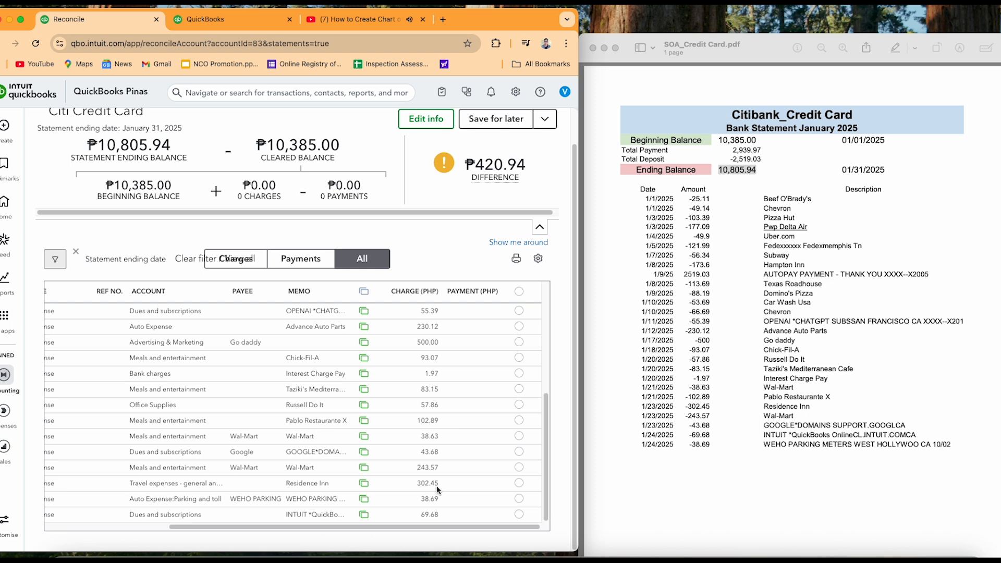
scroll(514, 373, "up", 10)
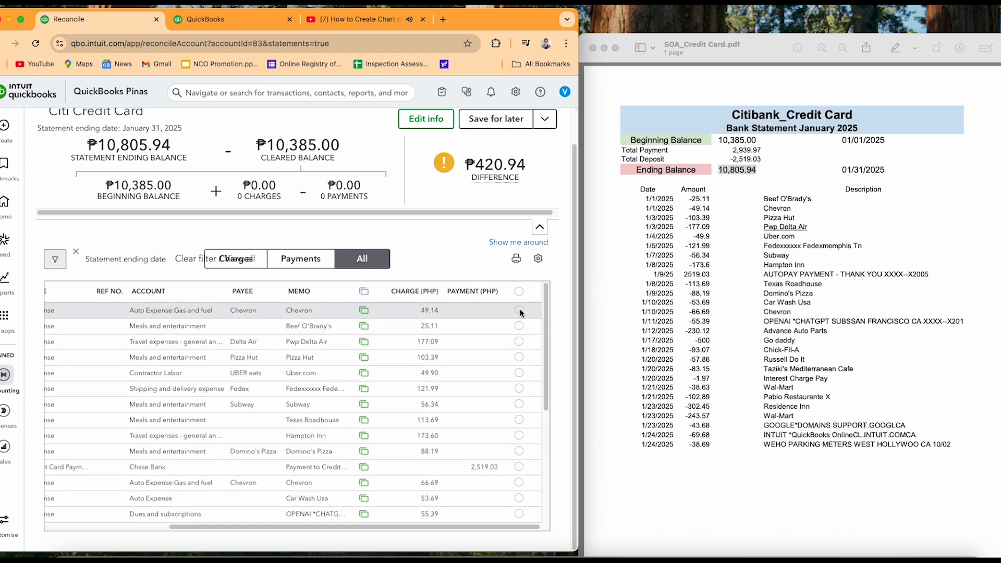
Mark all listed Citi Credit Card transactions as cleared, finish the reconciliation and close the bill payment options without choosing one
left_click(518, 292)
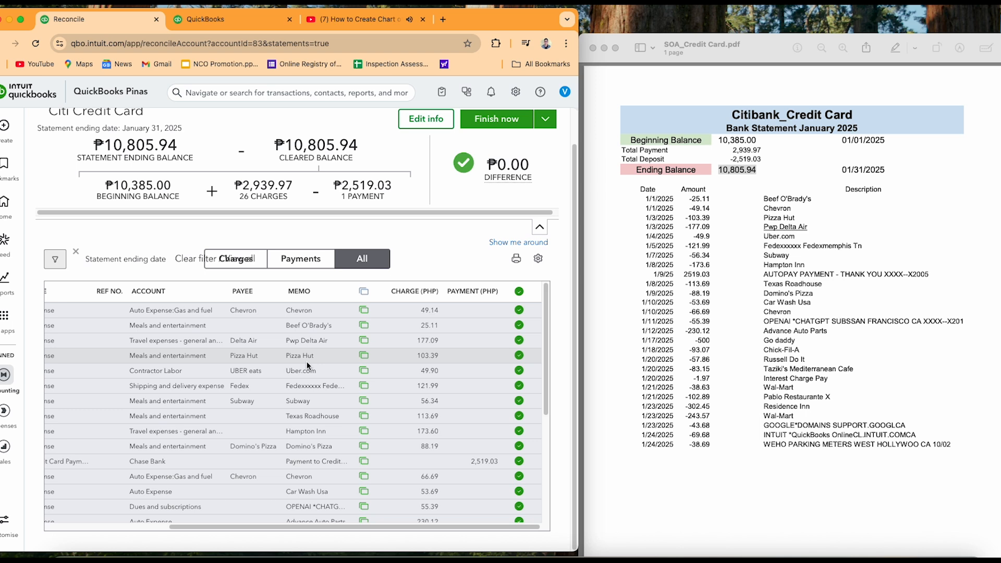
left_click(513, 124)
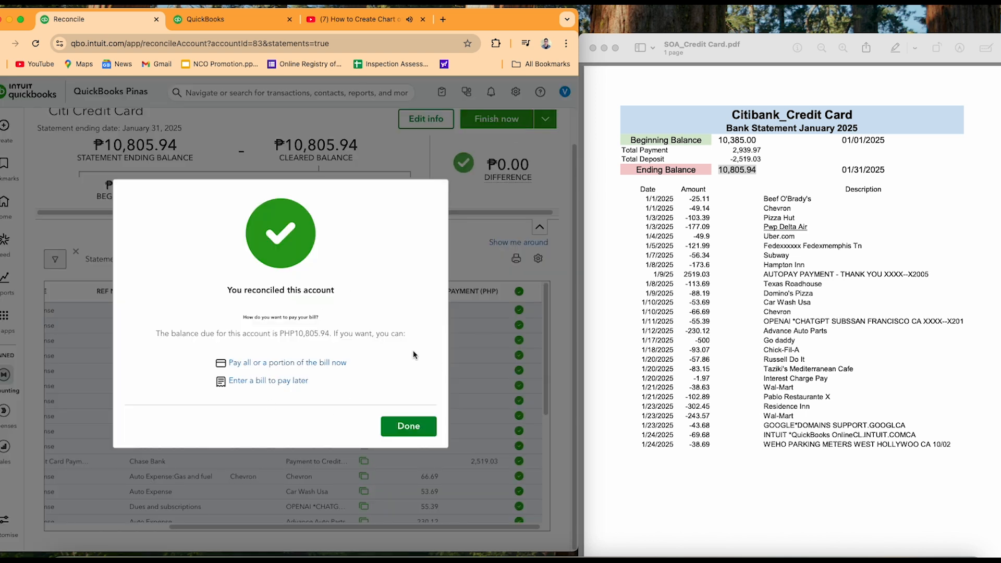
left_click(409, 426)
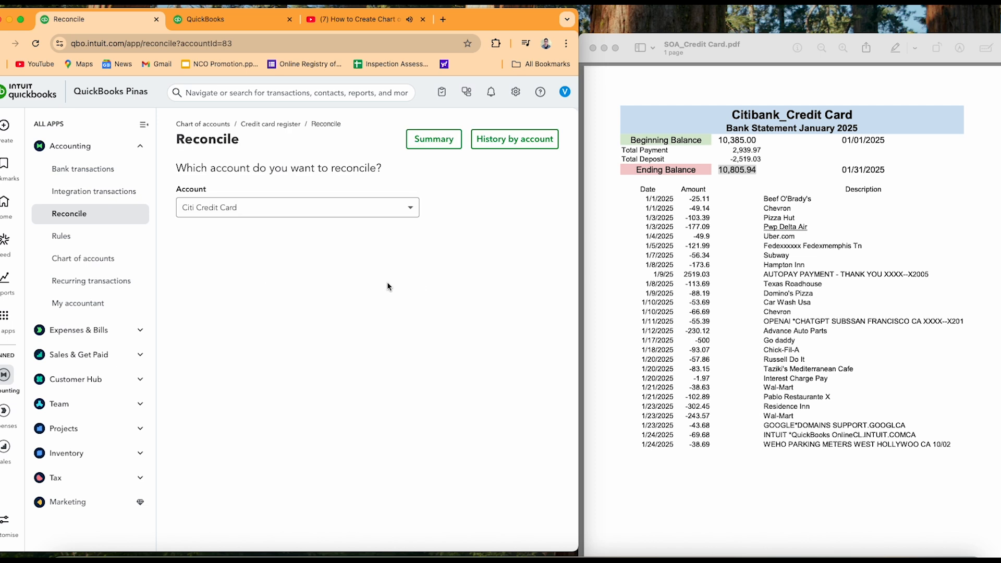